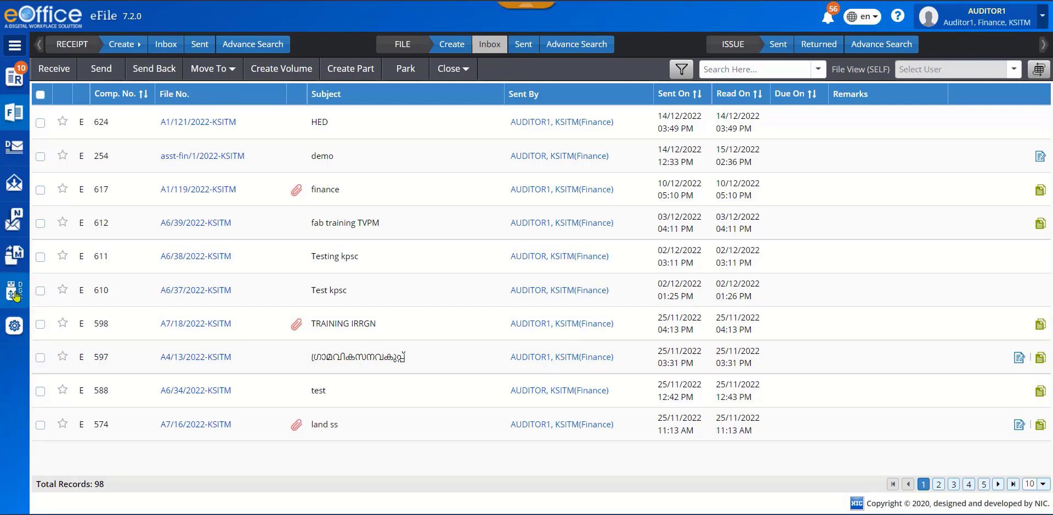
# Open the DSC registration page and access its signing certificate enrolment.
pyautogui.click(16, 297)
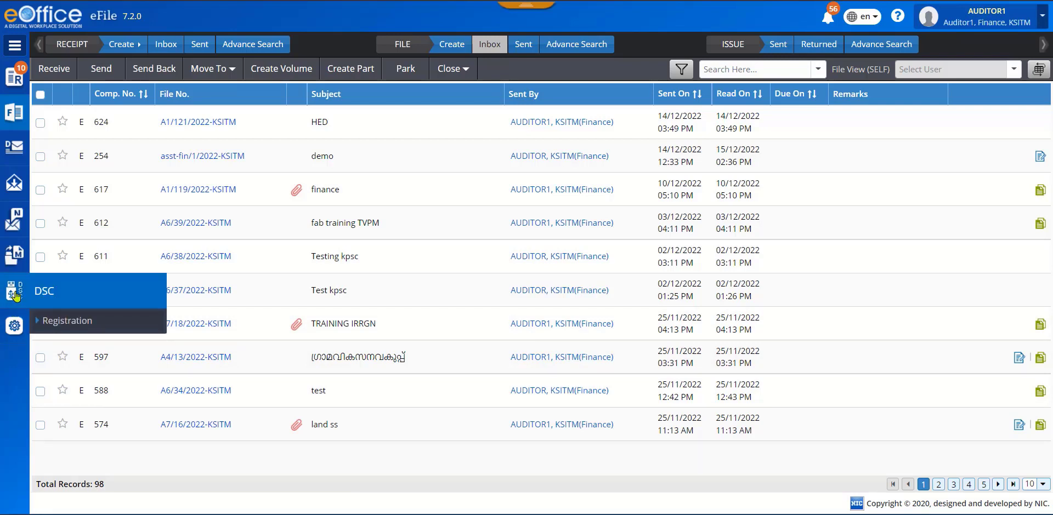
pyautogui.click(63, 322)
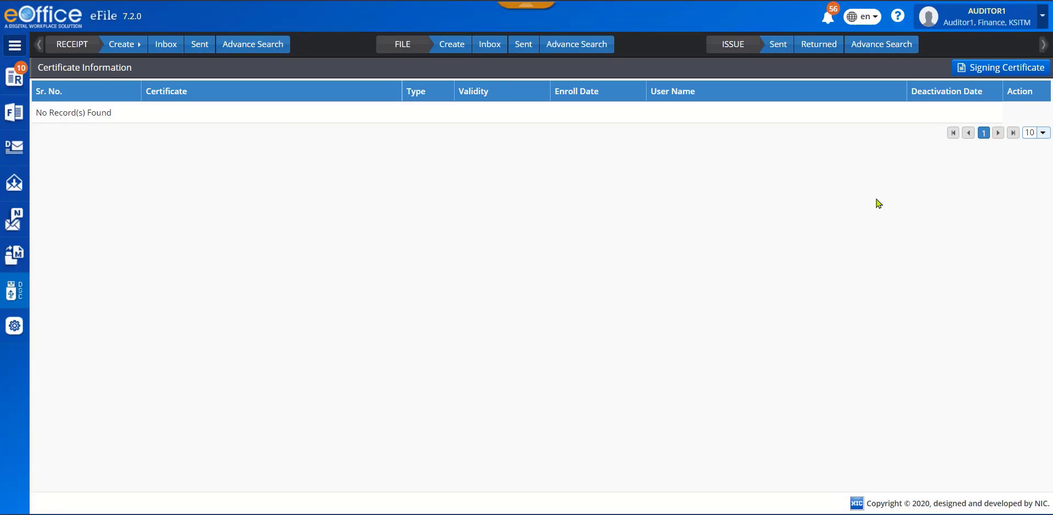
pyautogui.click(995, 70)
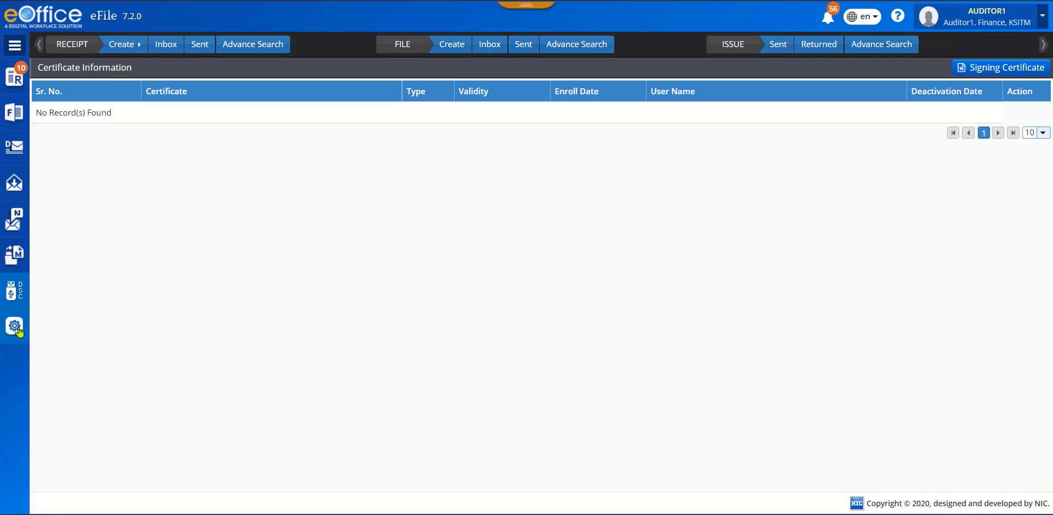
# View the list of sent files and open the address book's contact list.
pyautogui.moveTo(19, 331)
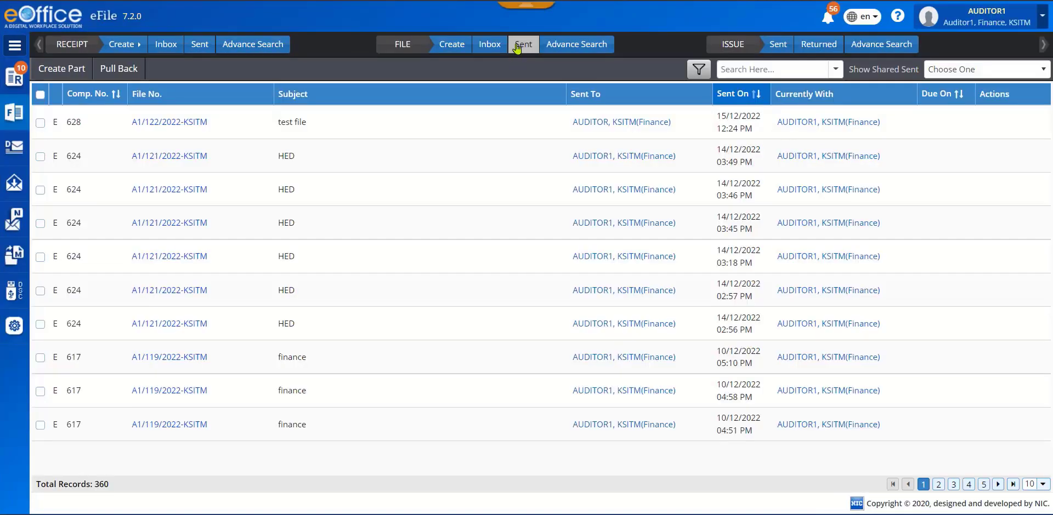
pyautogui.click(517, 45)
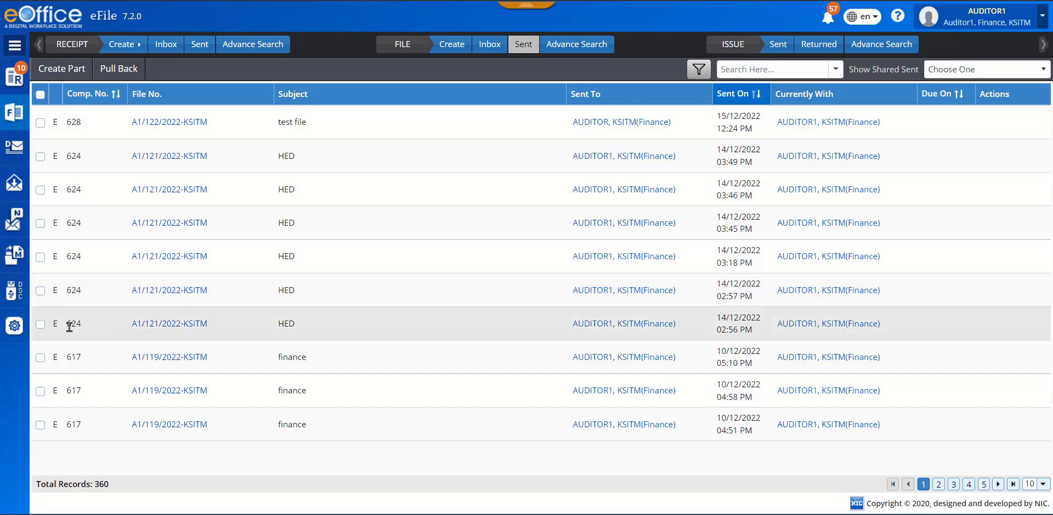
pyautogui.click(14, 328)
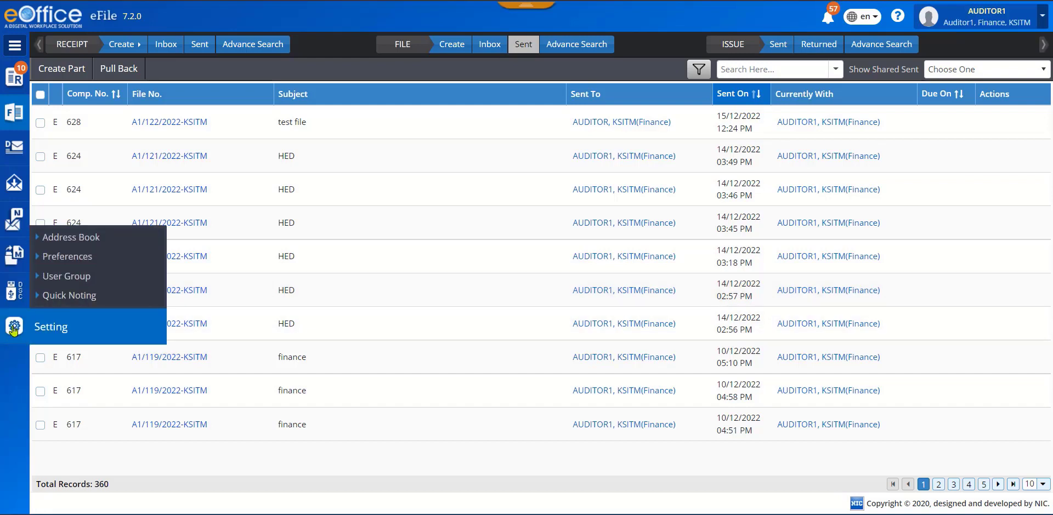
pyautogui.click(76, 241)
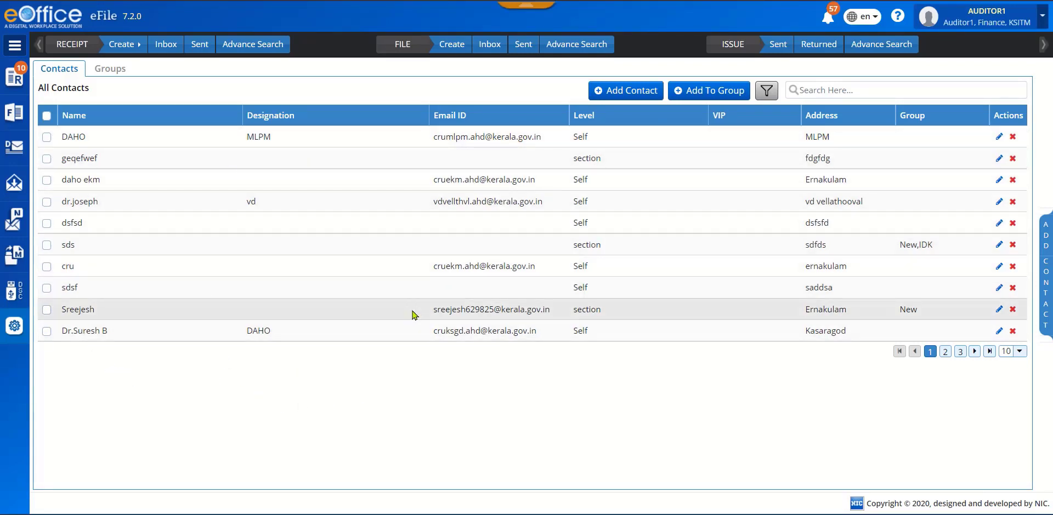
# Start a new contact added to Self and review the choices offered for its VIP field.
pyautogui.click(629, 93)
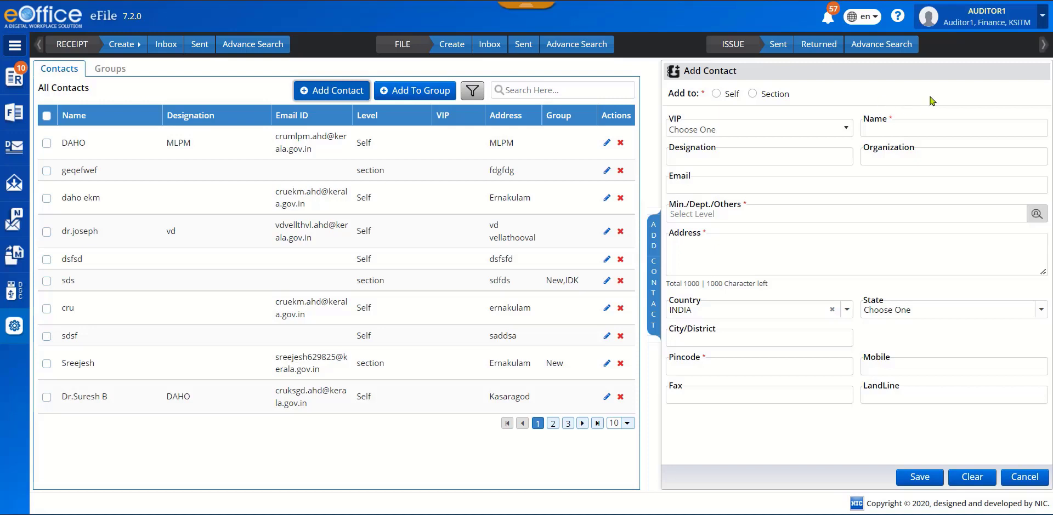
pyautogui.click(716, 93)
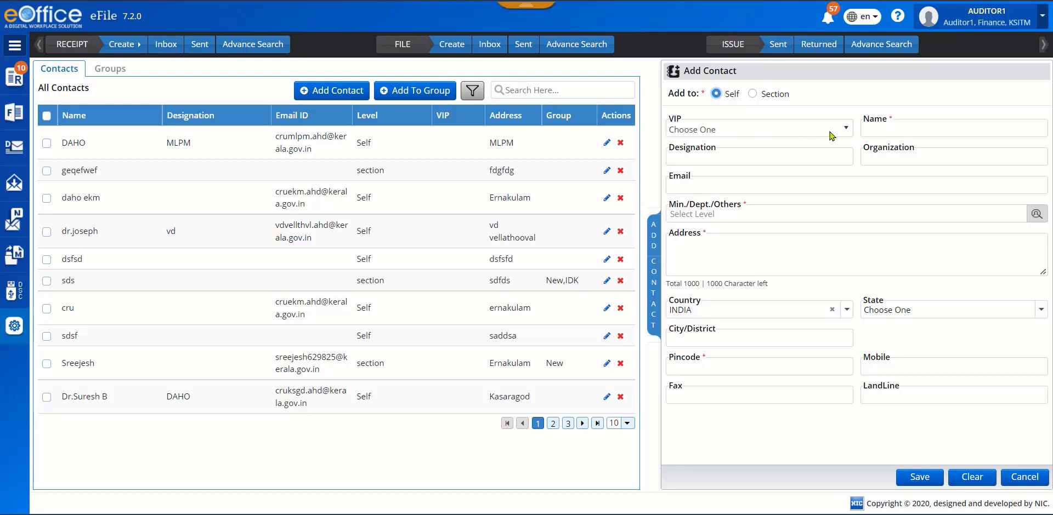
pyautogui.click(842, 132)
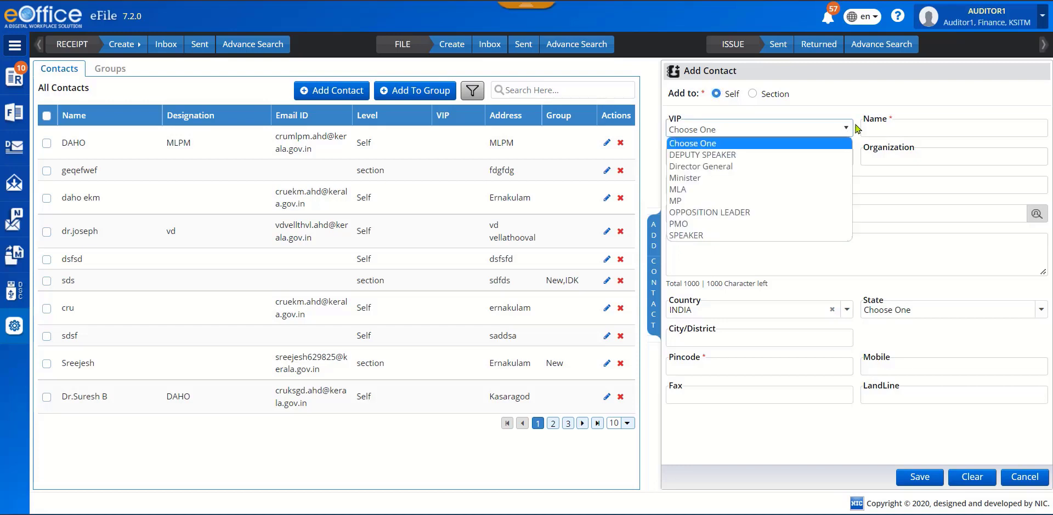
pyautogui.click(857, 129)
pyautogui.click(904, 129)
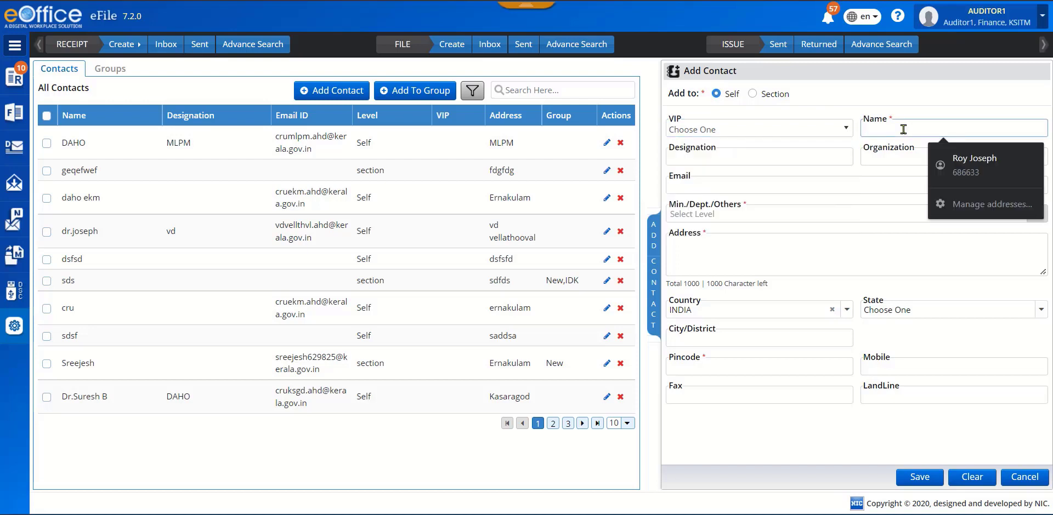
# Set the new contact's ministry/department to GOVERNMENT OF KERALA => ANERT and close the contact form without saving.
pyautogui.click(773, 211)
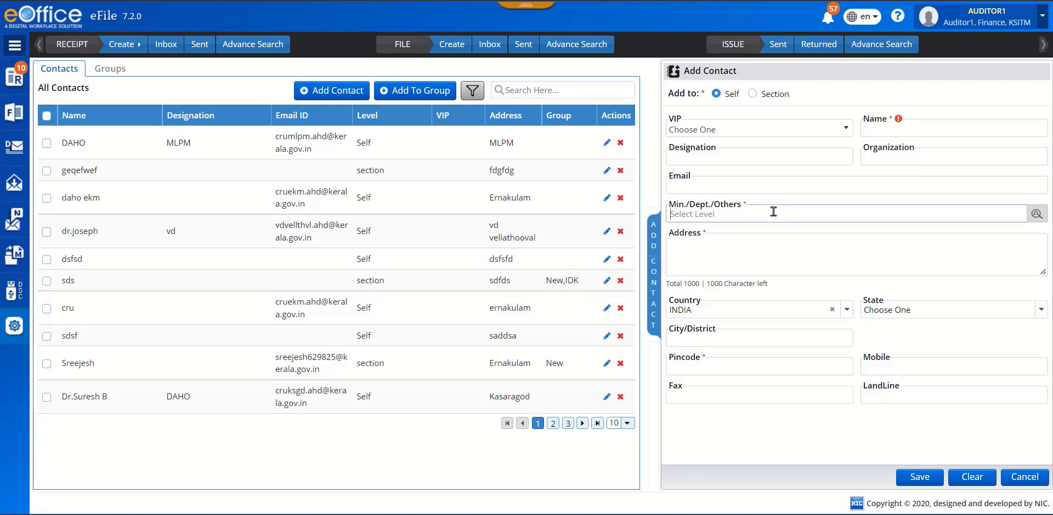
pyautogui.click(1036, 216)
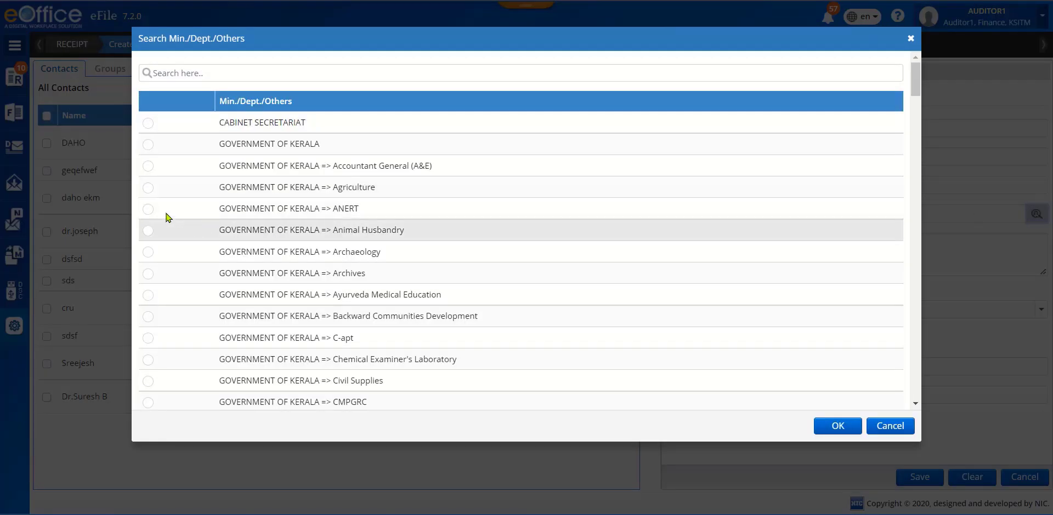
pyautogui.click(148, 209)
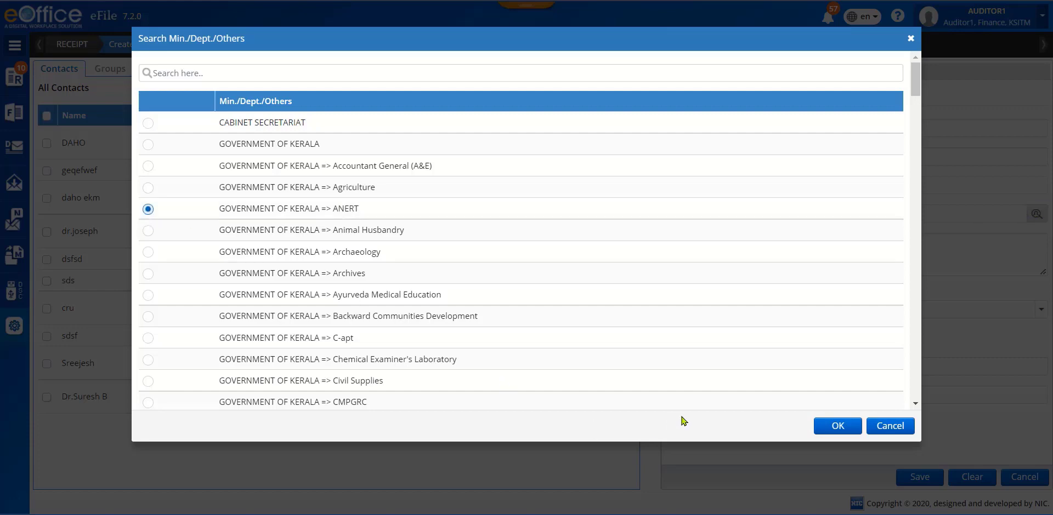
pyautogui.click(837, 426)
pyautogui.click(759, 242)
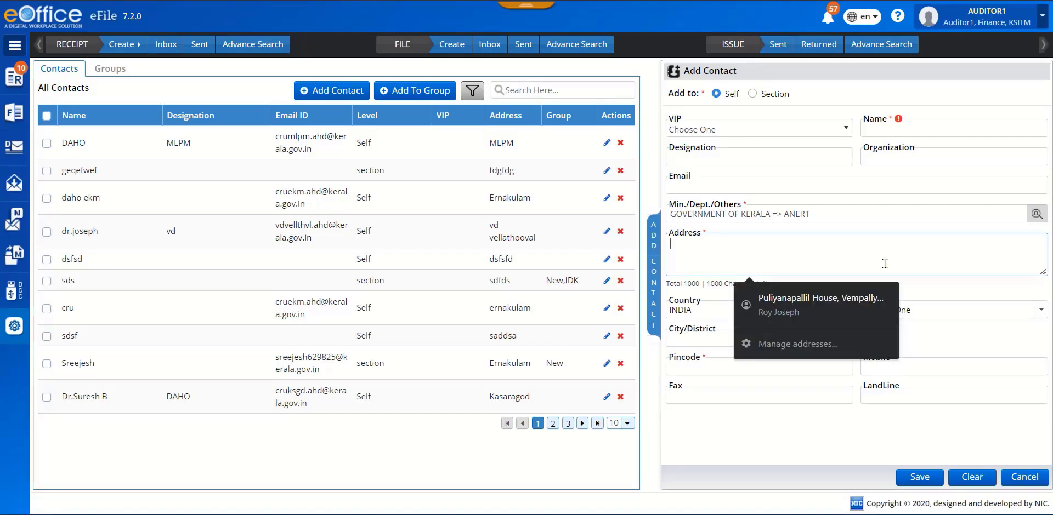
pyautogui.click(973, 346)
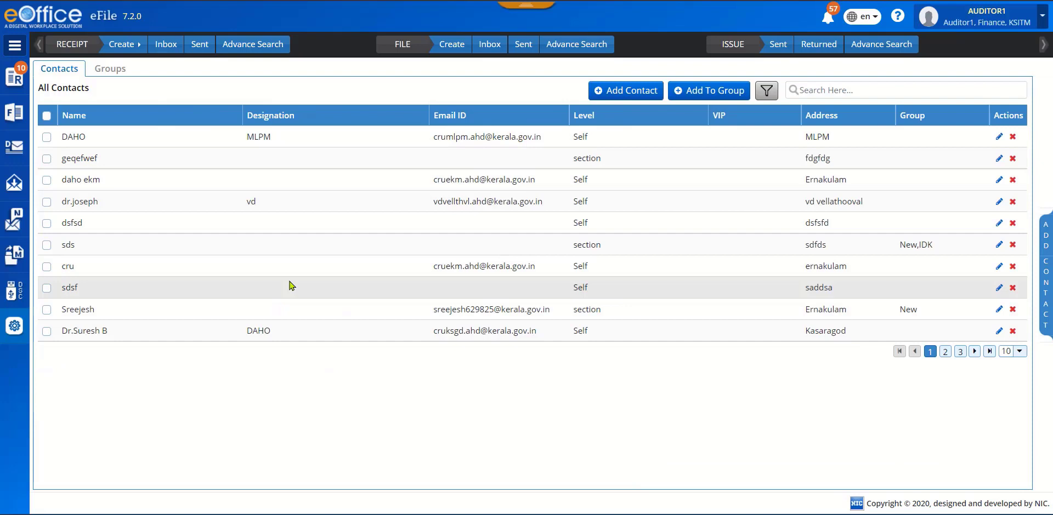
# Start a new electronic receipt and enable adding its contact details to the address book.
pyautogui.click(137, 50)
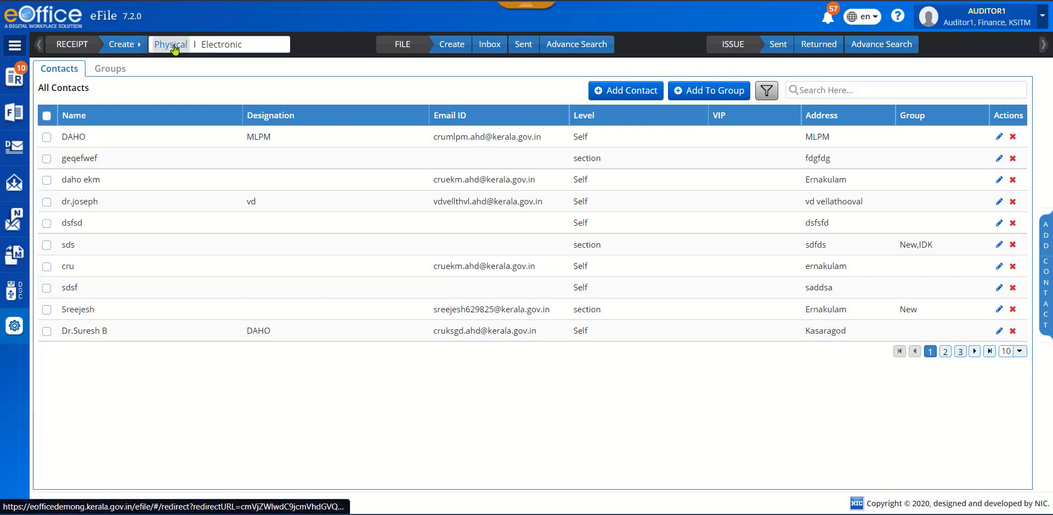
pyautogui.click(219, 49)
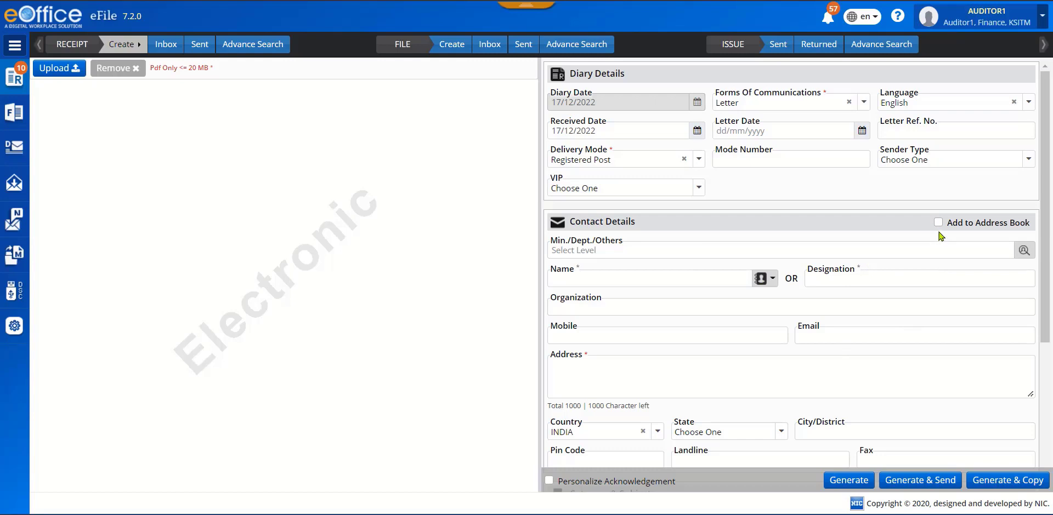
pyautogui.click(938, 223)
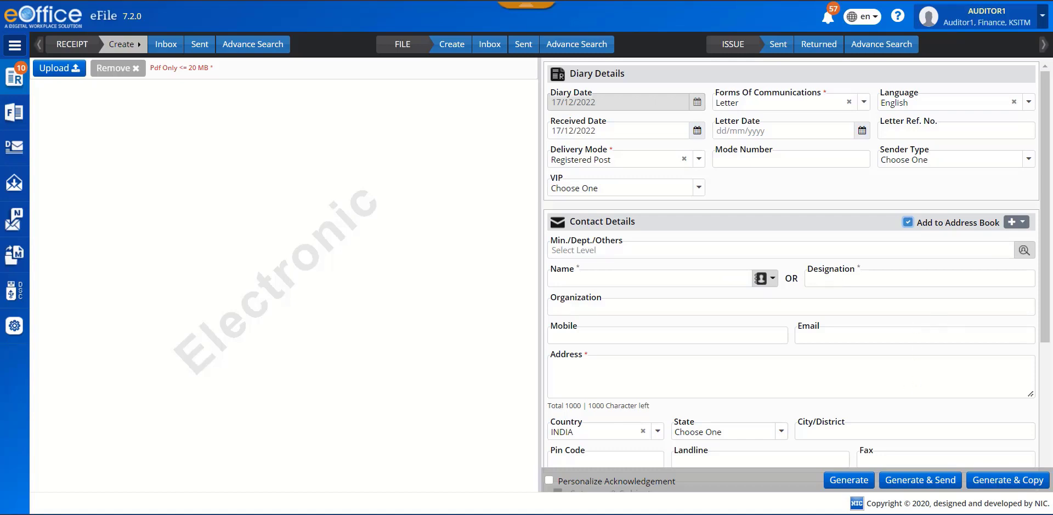
# Try adding the fourth to seventh address book contacts to a group, cancel it, and view the address book's groups.
pyautogui.moveTo(14, 326)
pyautogui.click(95, 237)
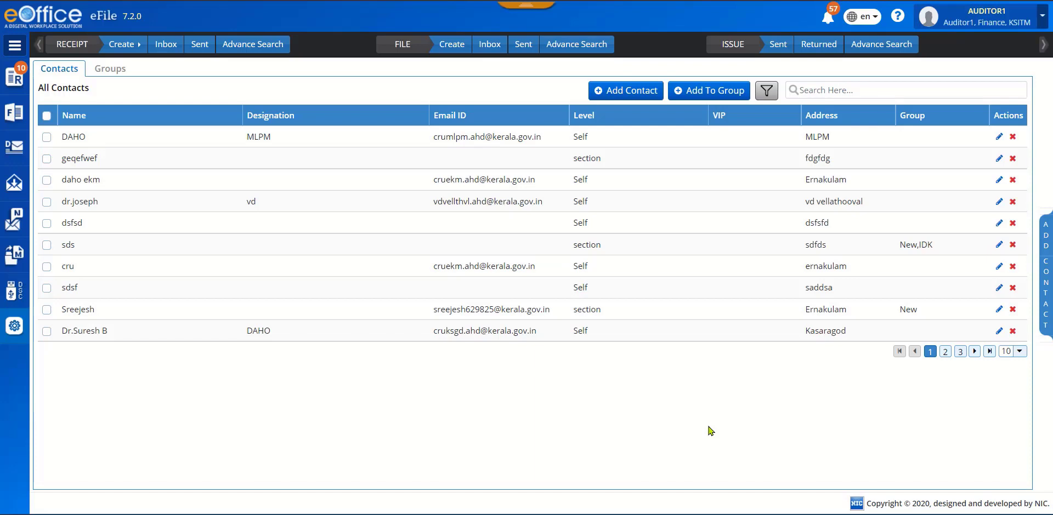
pyautogui.click(47, 268)
pyautogui.click(47, 245)
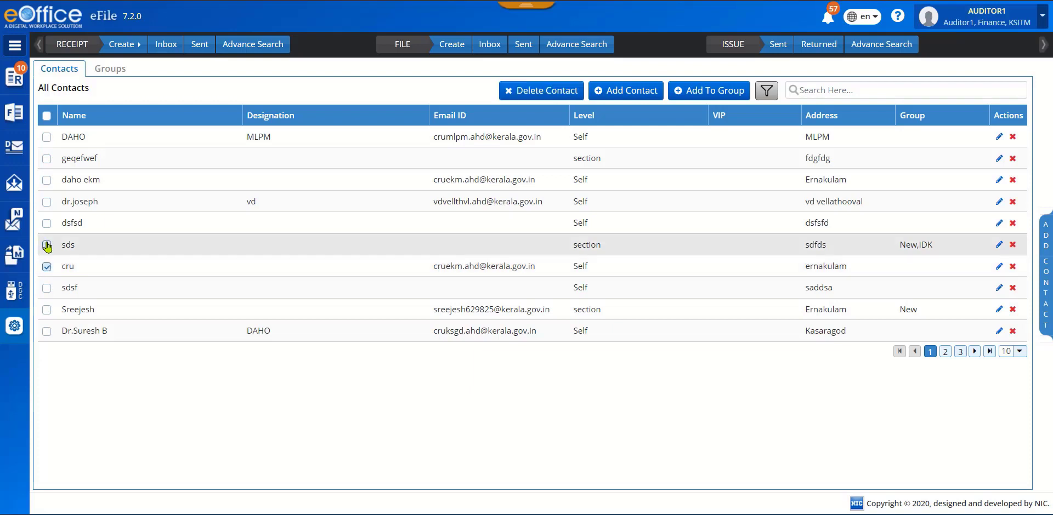
pyautogui.click(48, 224)
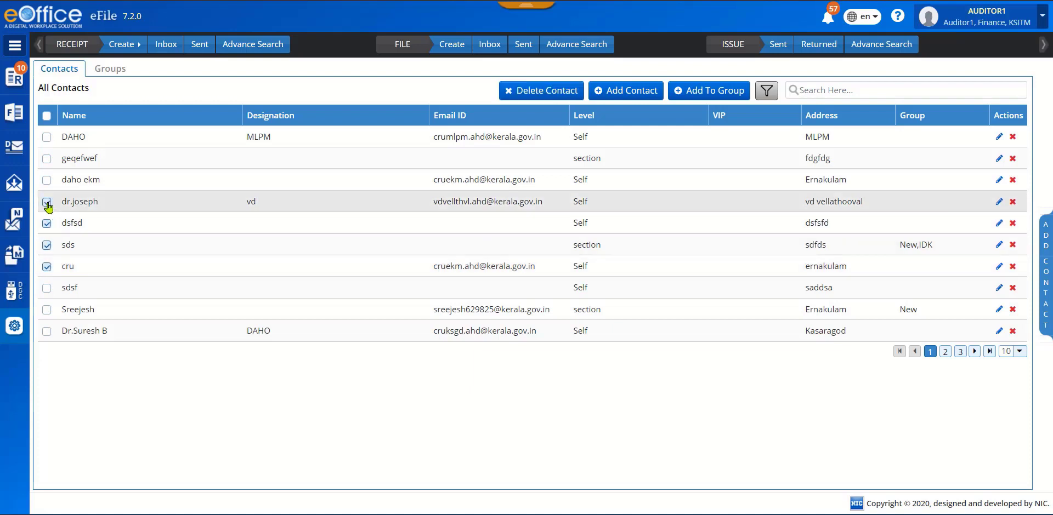
pyautogui.click(720, 92)
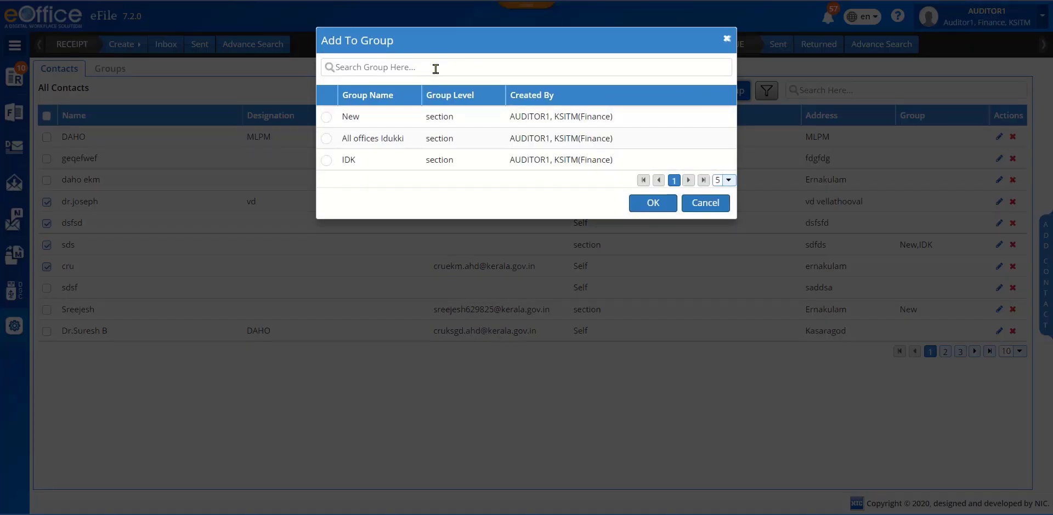
pyautogui.click(716, 209)
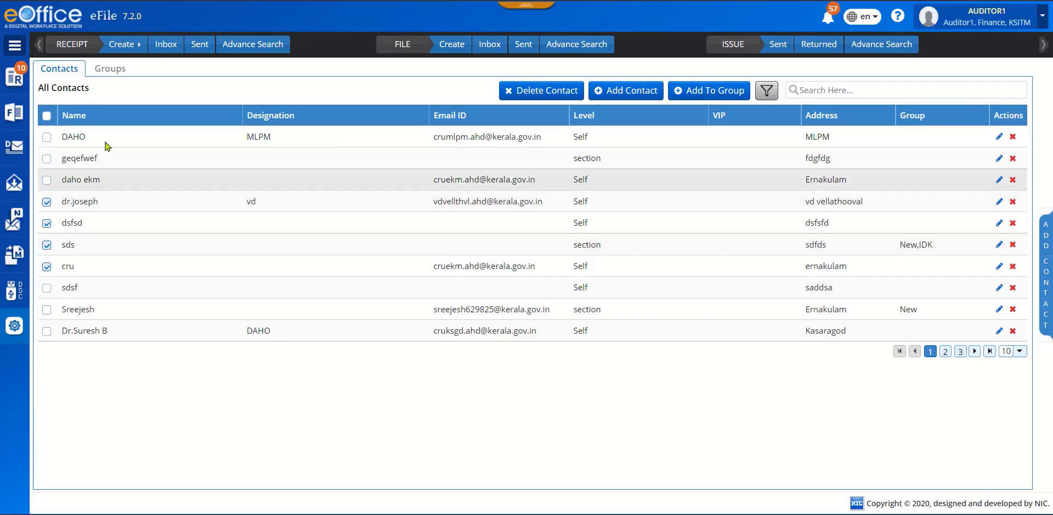
pyautogui.click(109, 72)
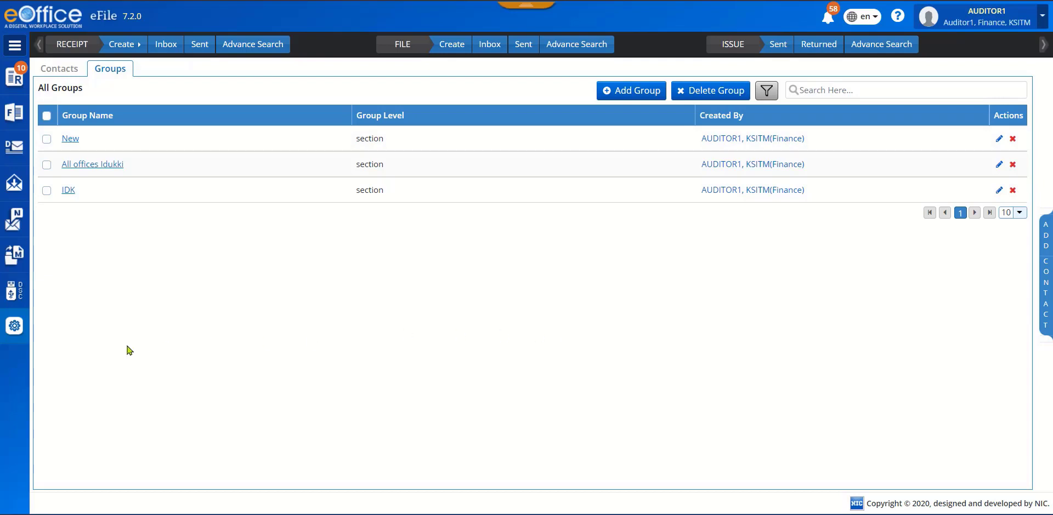
# Enable electronic file alerts in the preferences, trying the alert modes Email, SMS and Both before choosing None.
pyautogui.click(15, 327)
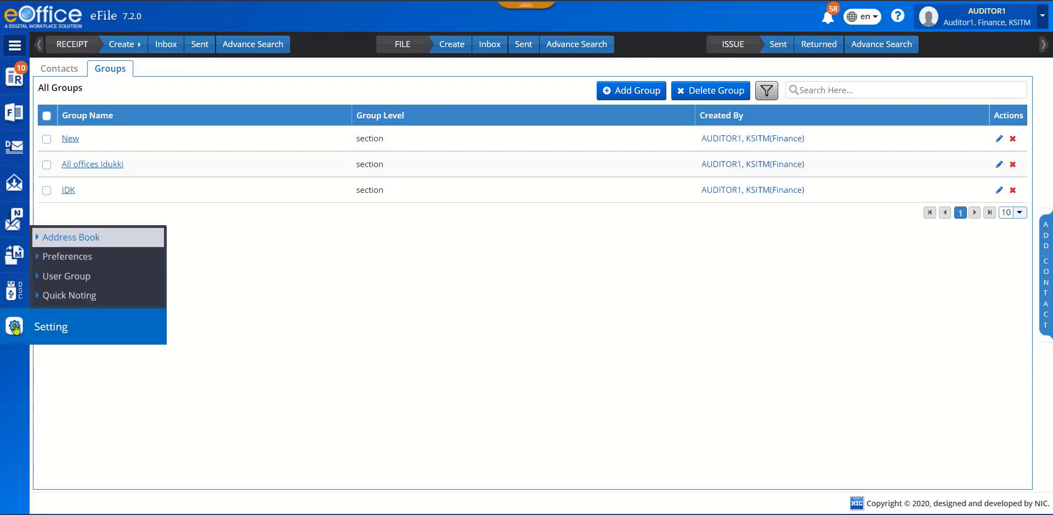
pyautogui.click(86, 262)
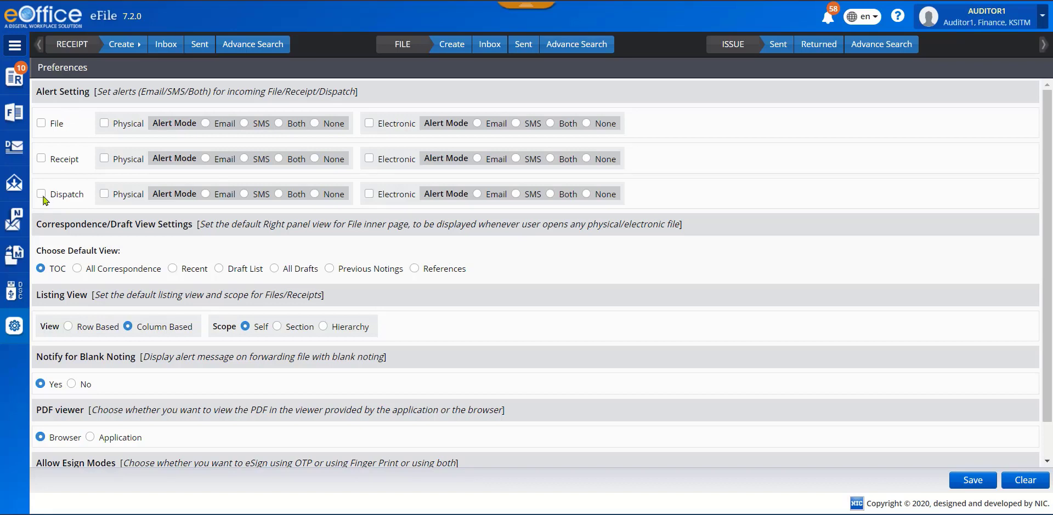
pyautogui.click(42, 123)
pyautogui.click(370, 124)
pyautogui.click(477, 124)
pyautogui.click(516, 124)
pyautogui.click(550, 124)
pyautogui.click(586, 124)
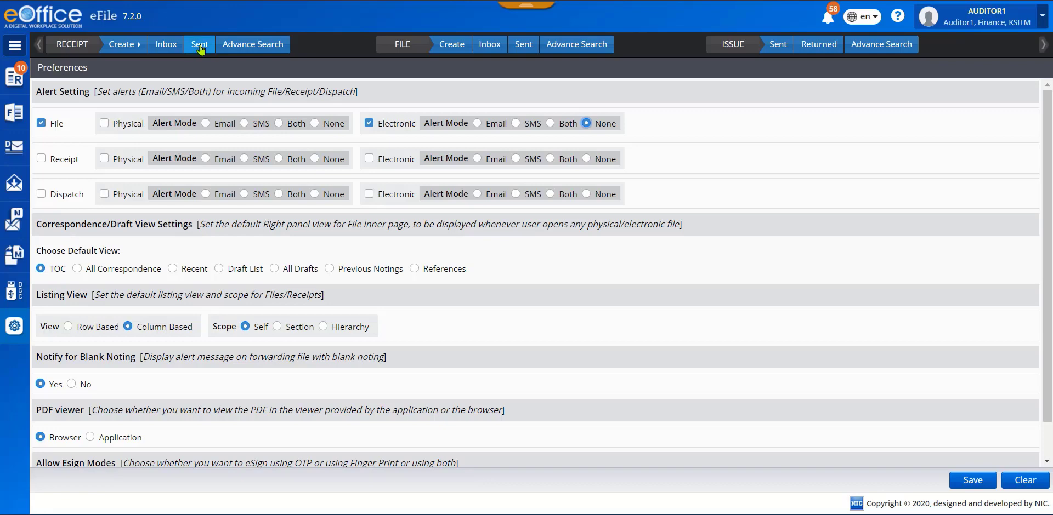
# Open file A1/119/2022-KSITM from the file inbox and examine the view options of its correspondence panel.
pyautogui.click(490, 48)
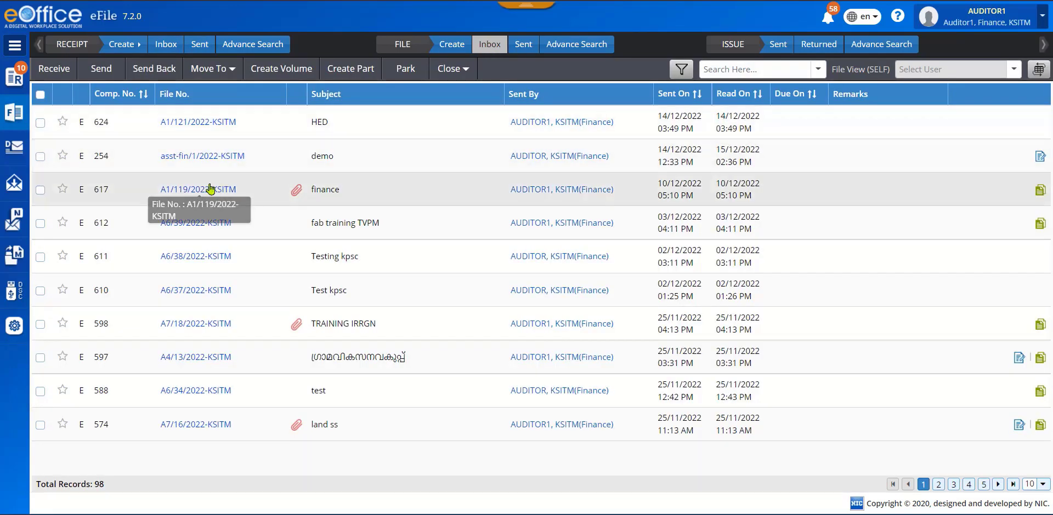
pyautogui.click(207, 189)
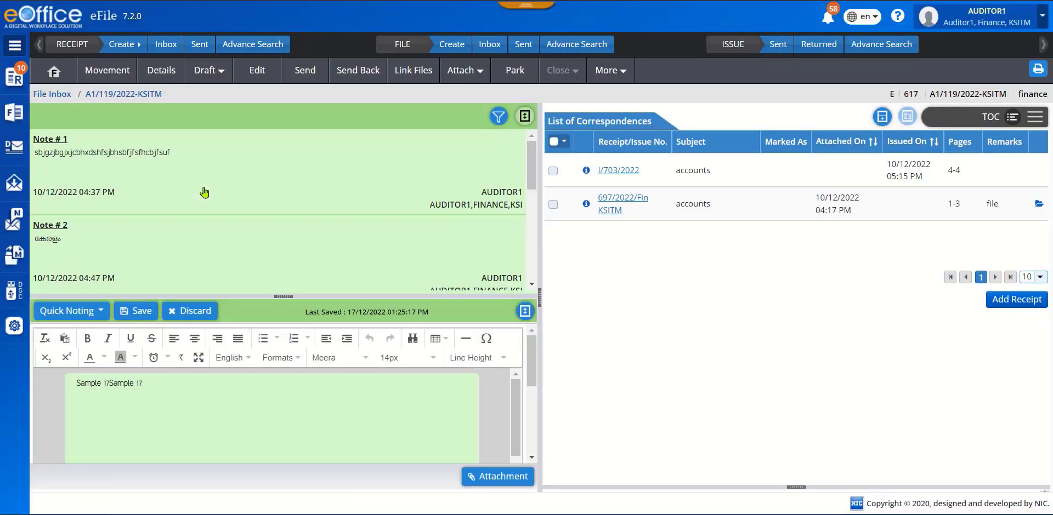
pyautogui.click(1035, 117)
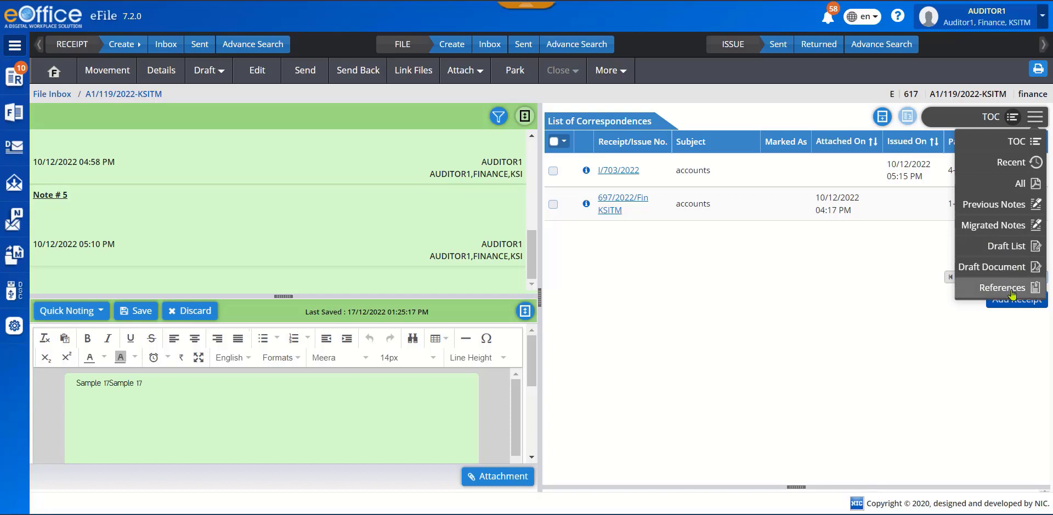
pyautogui.click(808, 262)
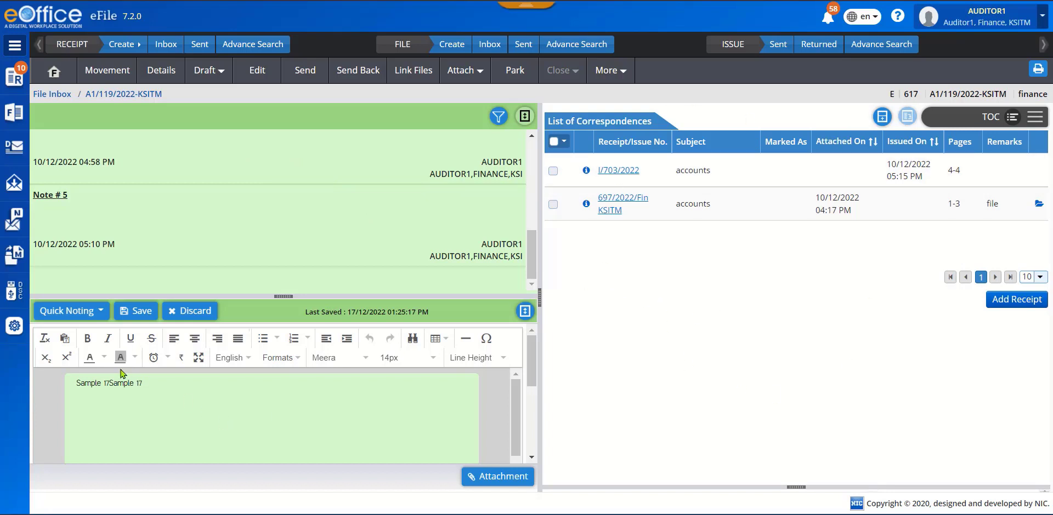
# Reopen the preferences and try each default correspondence view from All Correspondence through References.
pyautogui.click(11, 329)
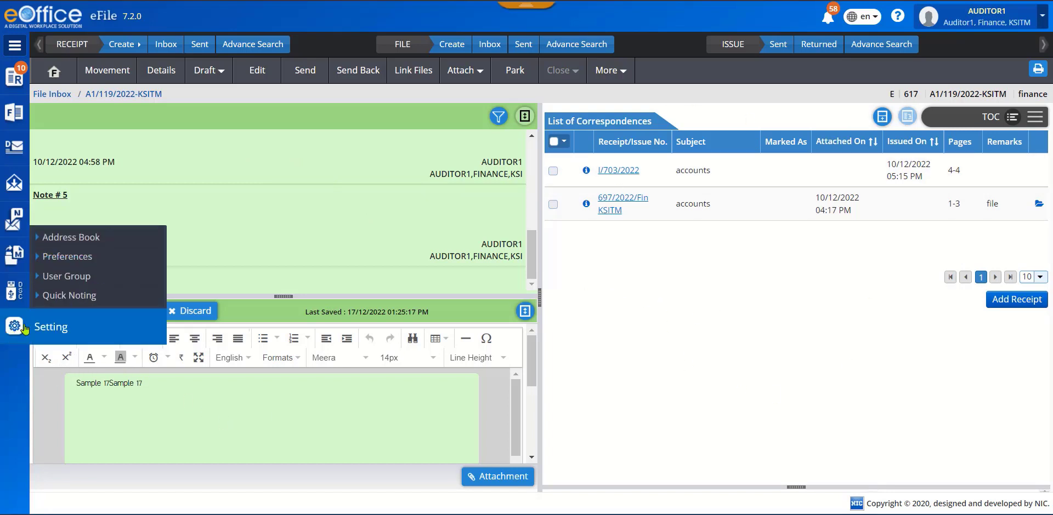
pyautogui.click(79, 259)
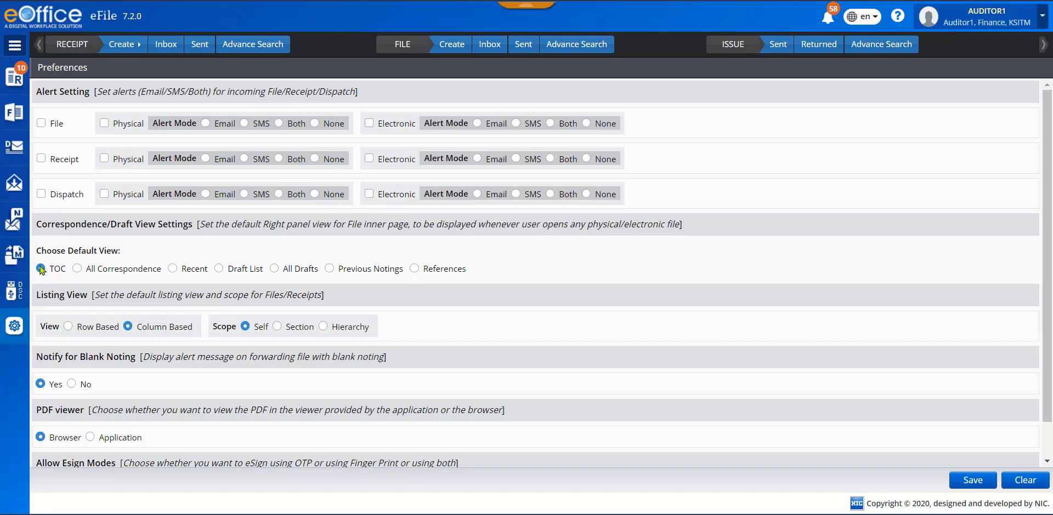
pyautogui.click(77, 269)
pyautogui.click(172, 268)
pyautogui.click(219, 269)
pyautogui.click(274, 268)
pyautogui.click(329, 268)
pyautogui.click(415, 269)
# Switch the receipt inbox from the column-based to the row-based listing, and return to the preferences.
pyautogui.click(166, 48)
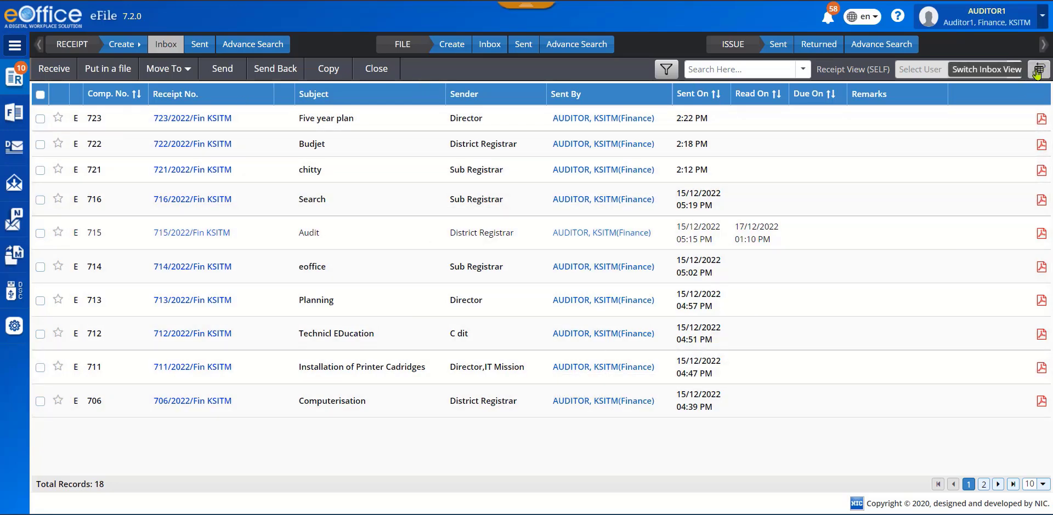
pyautogui.click(1037, 73)
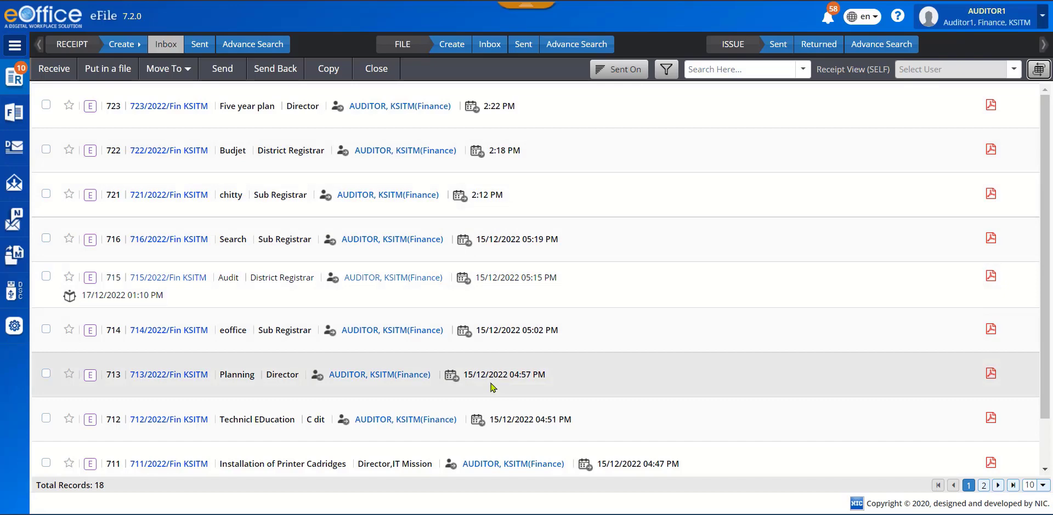
pyautogui.moveTo(14, 329)
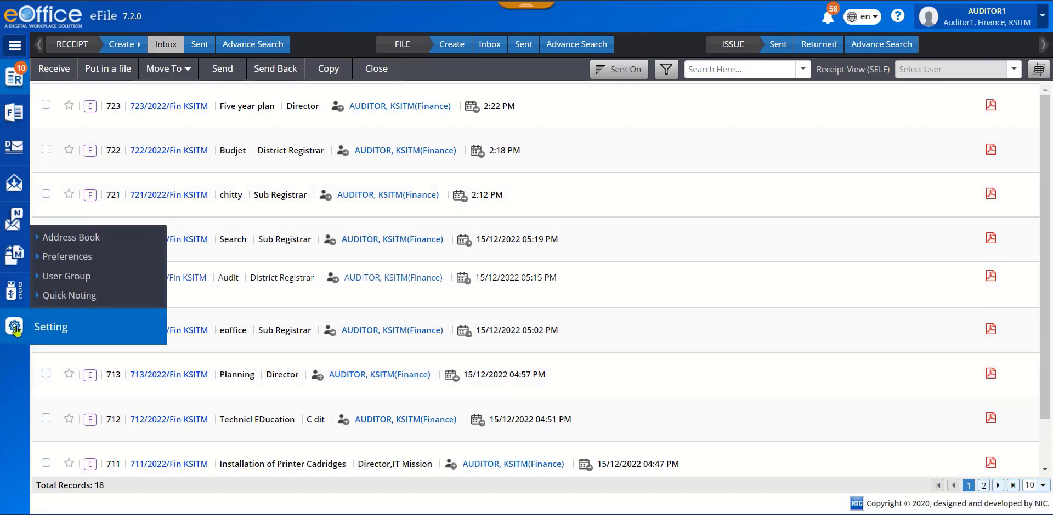
pyautogui.click(81, 262)
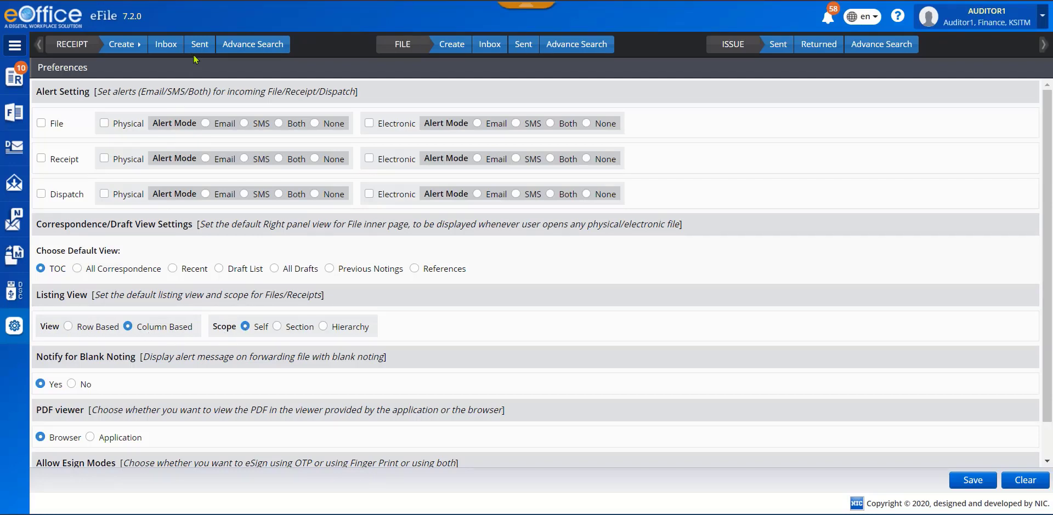
# Examine the receipt view scope options in the receipt inbox and reopen the preferences.
pyautogui.click(165, 45)
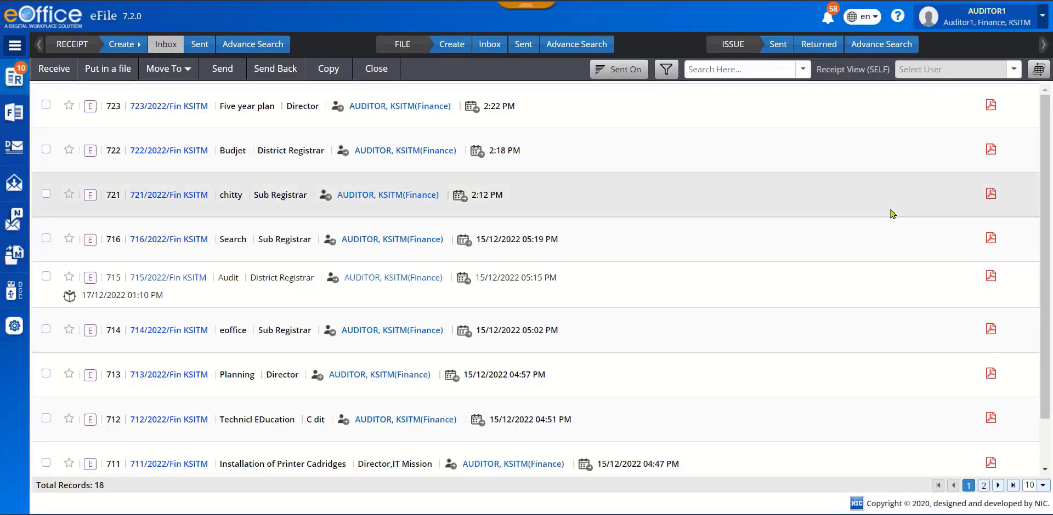
pyautogui.click(1014, 69)
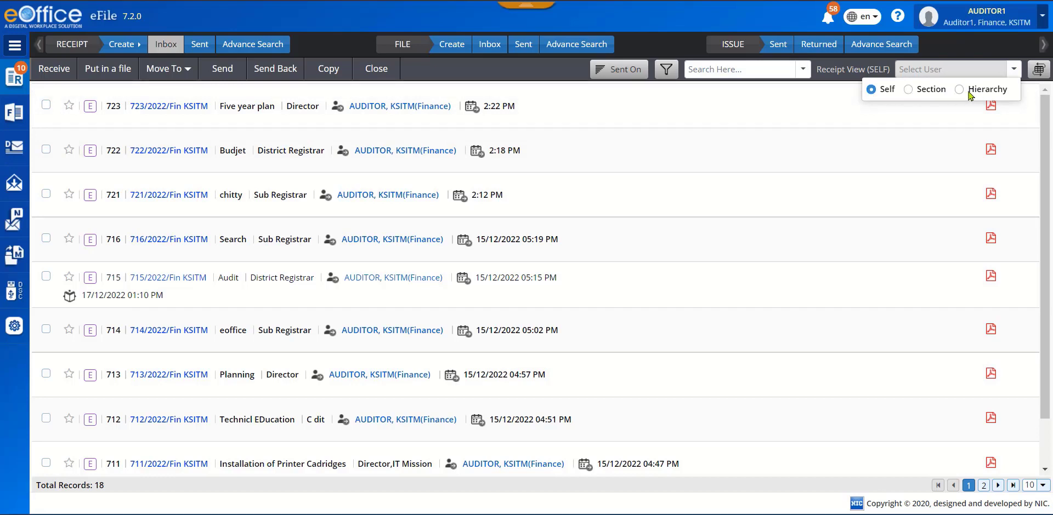
pyautogui.click(14, 326)
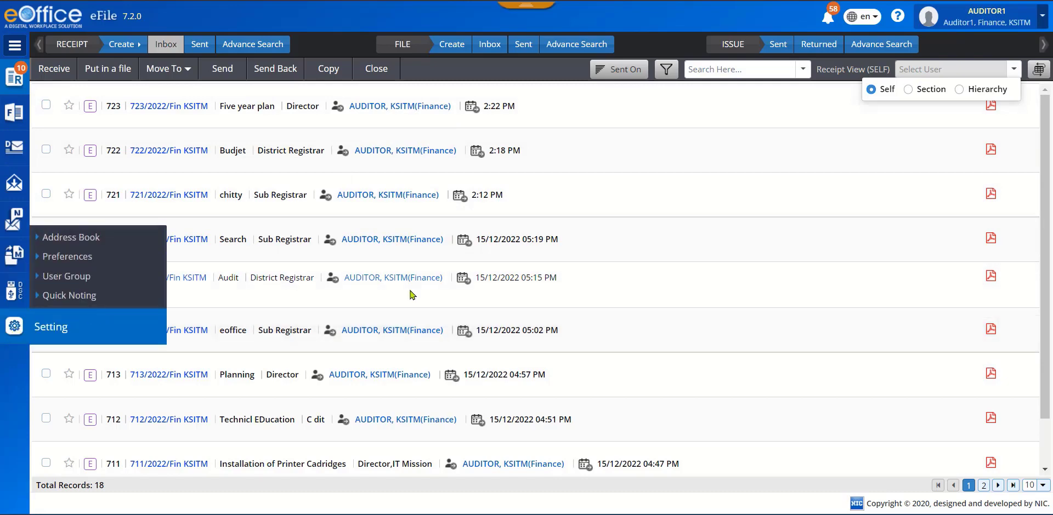
pyautogui.click(67, 256)
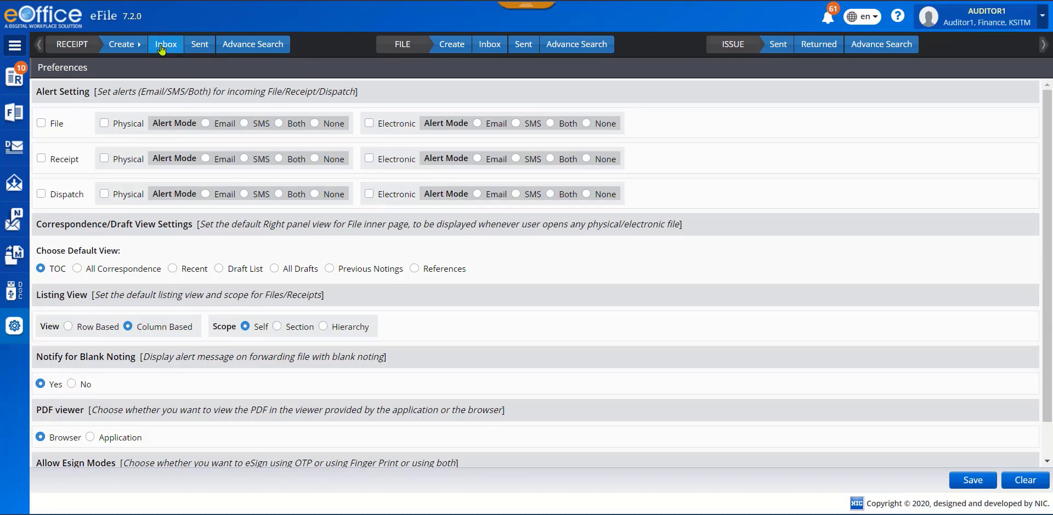
# Open file A1/119/2022-KSITM, try to send it with a blank green note, and dismiss the send confirmation.
pyautogui.click(490, 46)
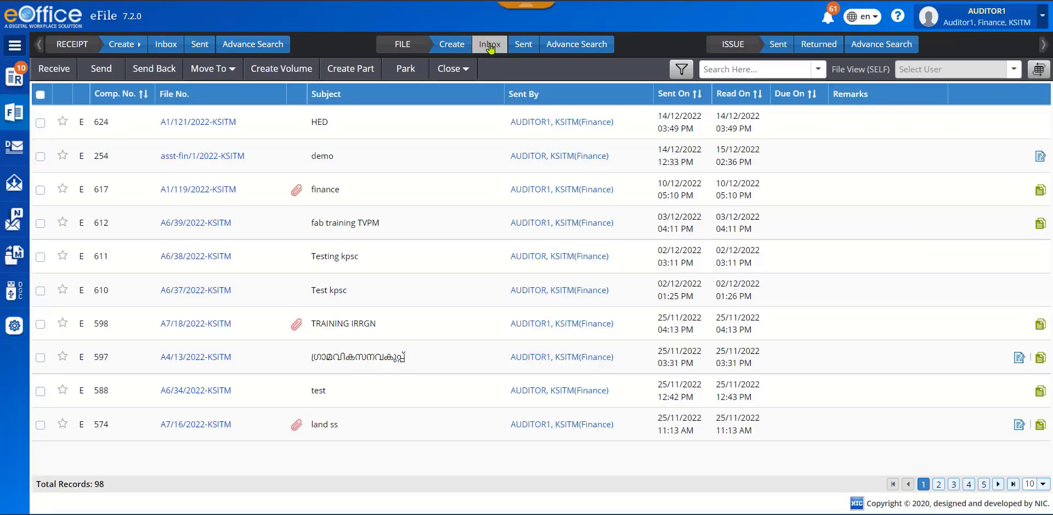
pyautogui.click(186, 190)
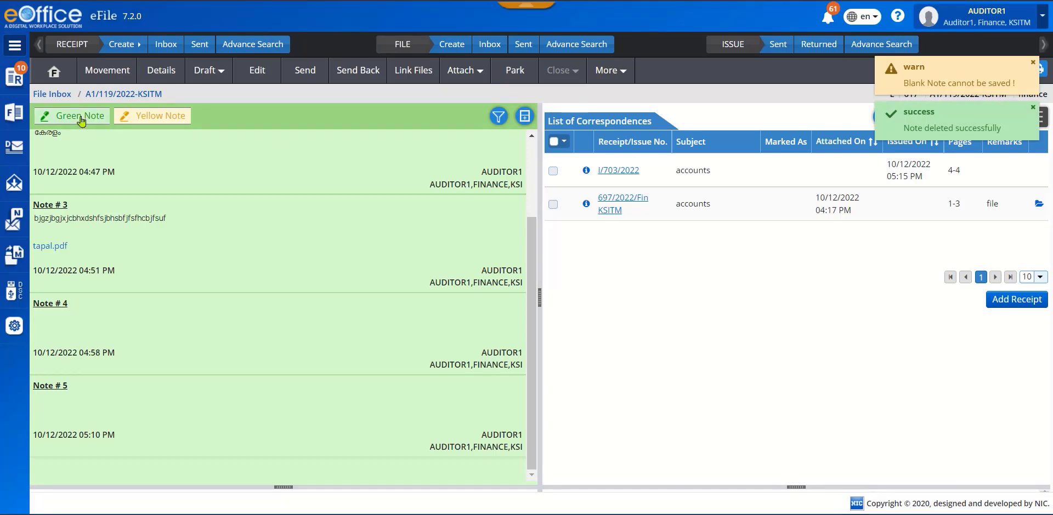
pyautogui.click(81, 117)
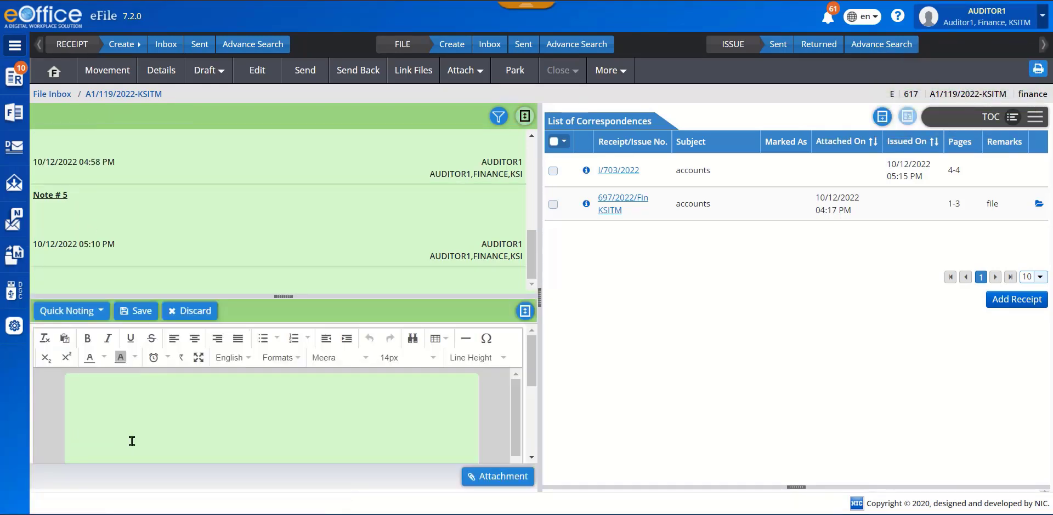
pyautogui.click(306, 75)
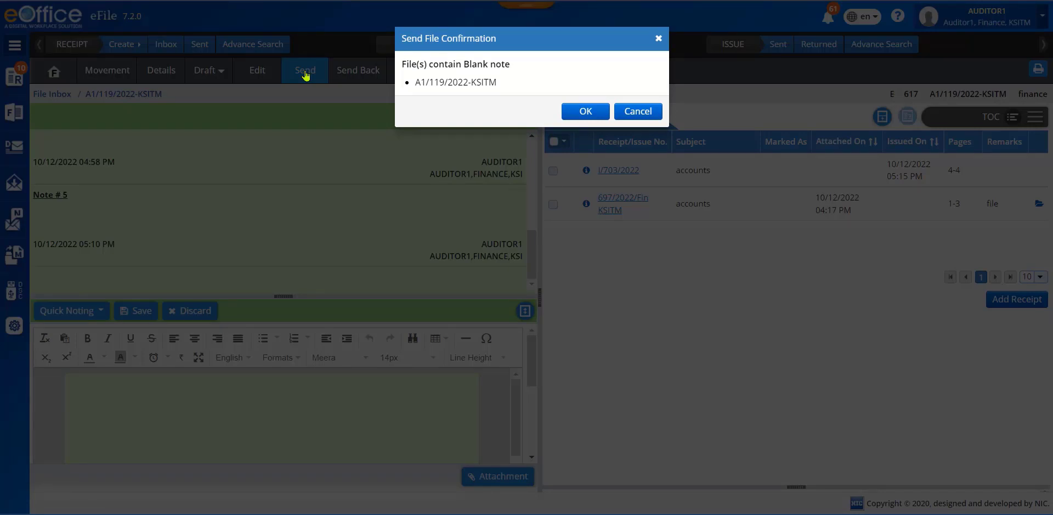
pyautogui.click(658, 37)
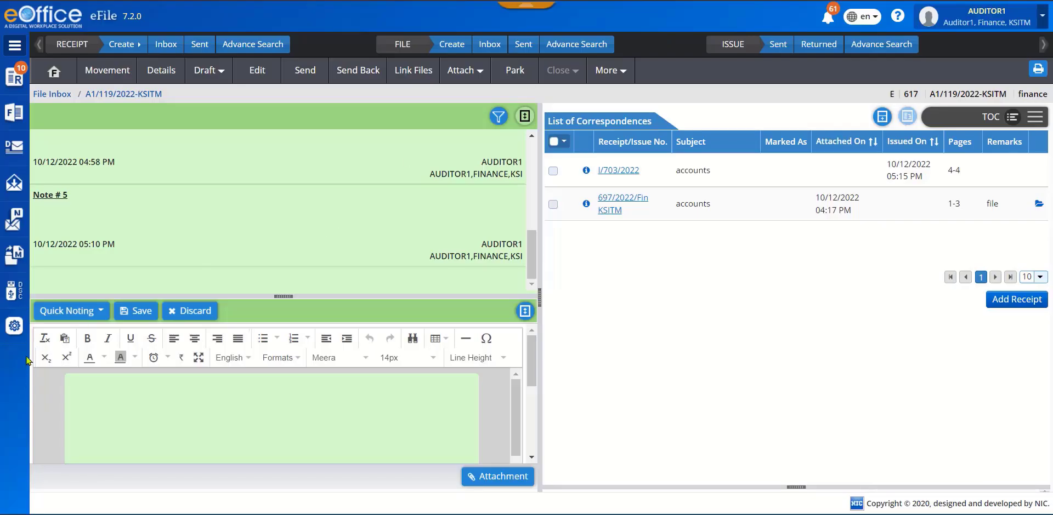
# Reopen the preferences and examine the blank noting, PDF viewer and eSign mode settings.
pyautogui.moveTo(15, 326)
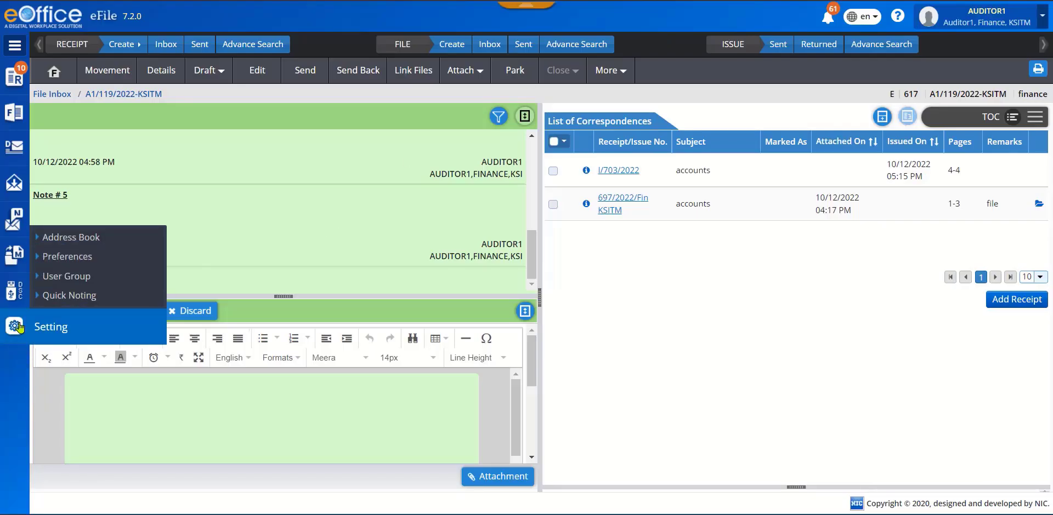
pyautogui.click(77, 258)
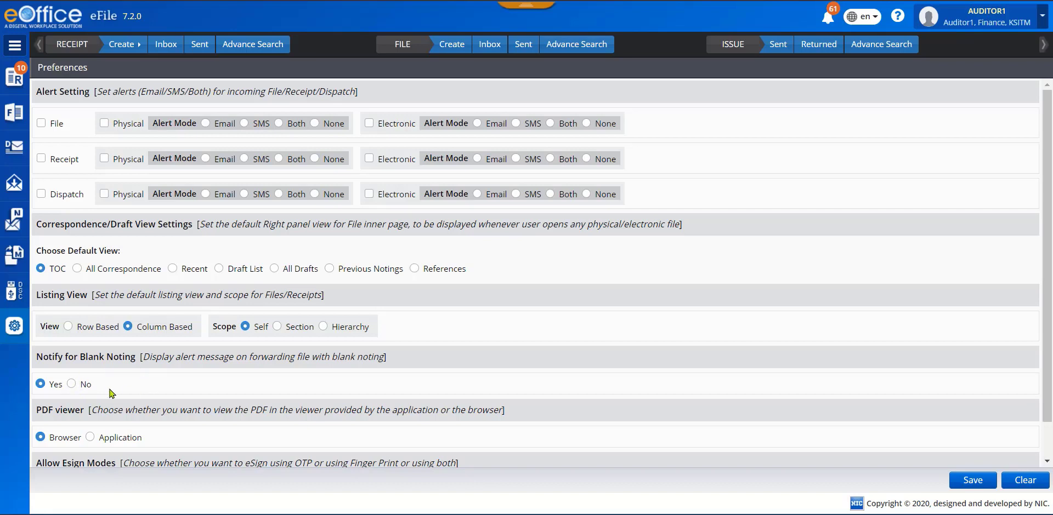
pyautogui.scroll(-1, 316, 408)
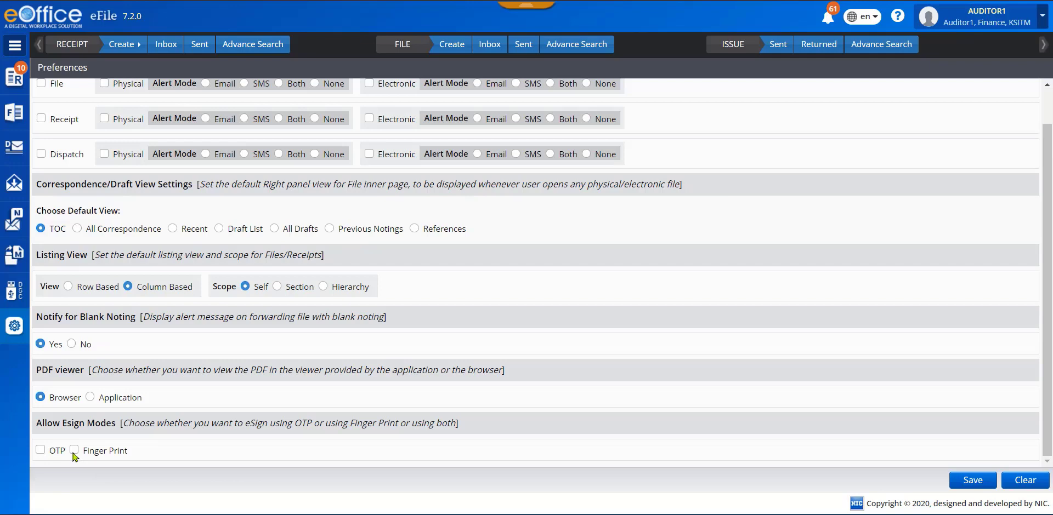
pyautogui.scroll(1, 470, 352)
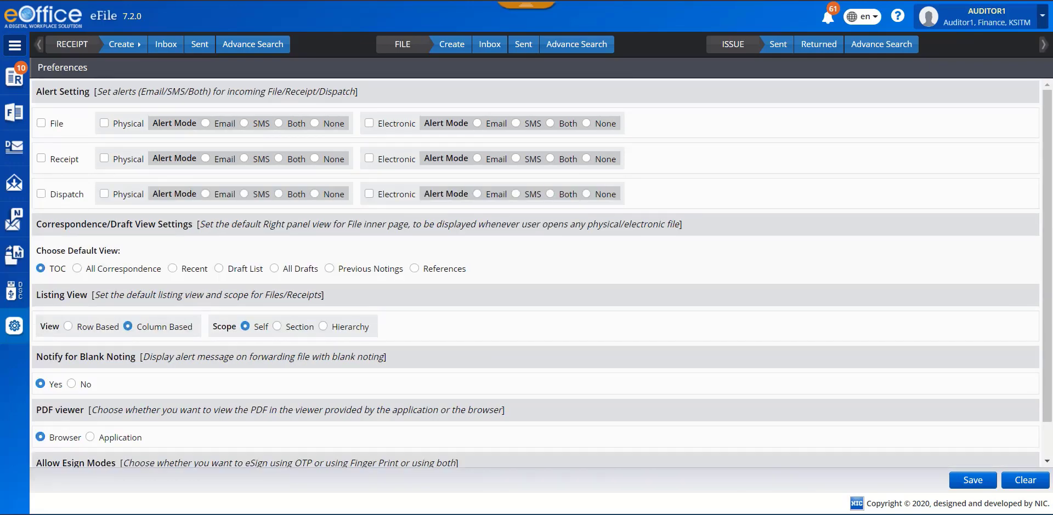
# Open the user group list and start a new group with the scope set to Section.
pyautogui.moveTo(14, 327)
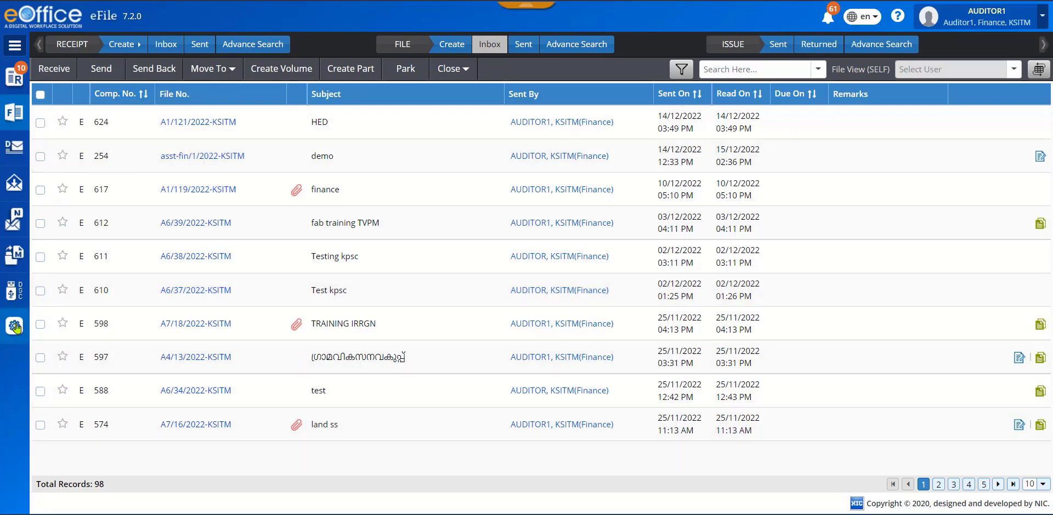
pyautogui.moveTo(16, 327)
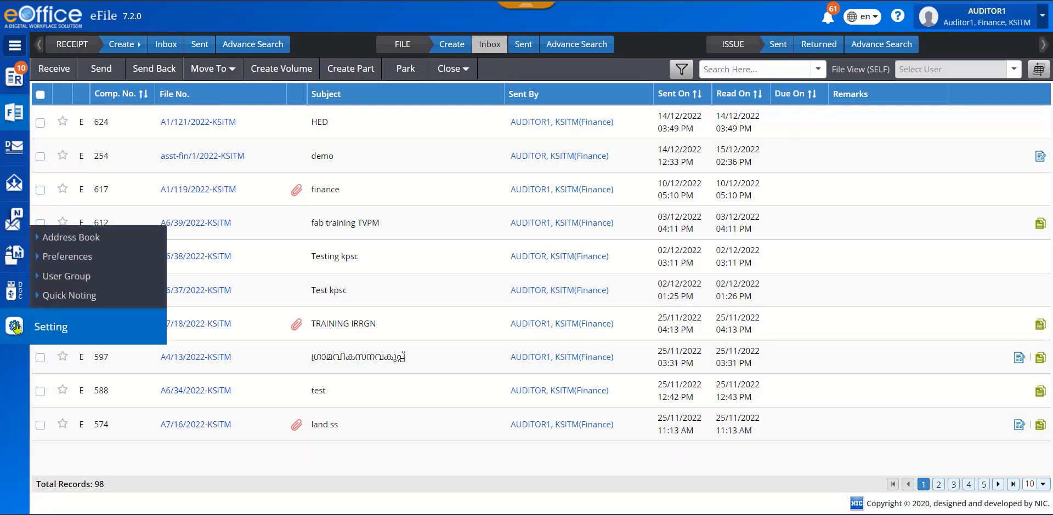
pyautogui.click(76, 281)
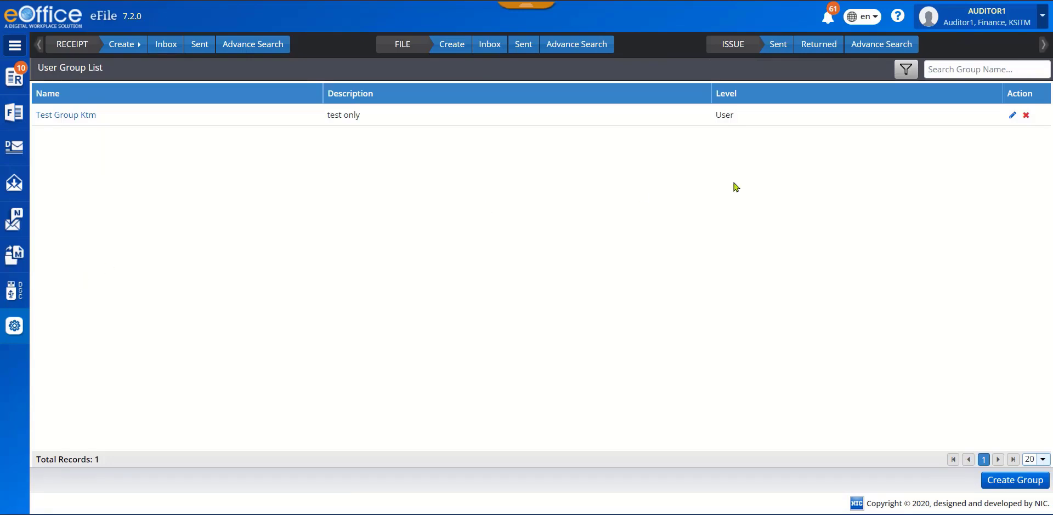
pyautogui.click(1023, 480)
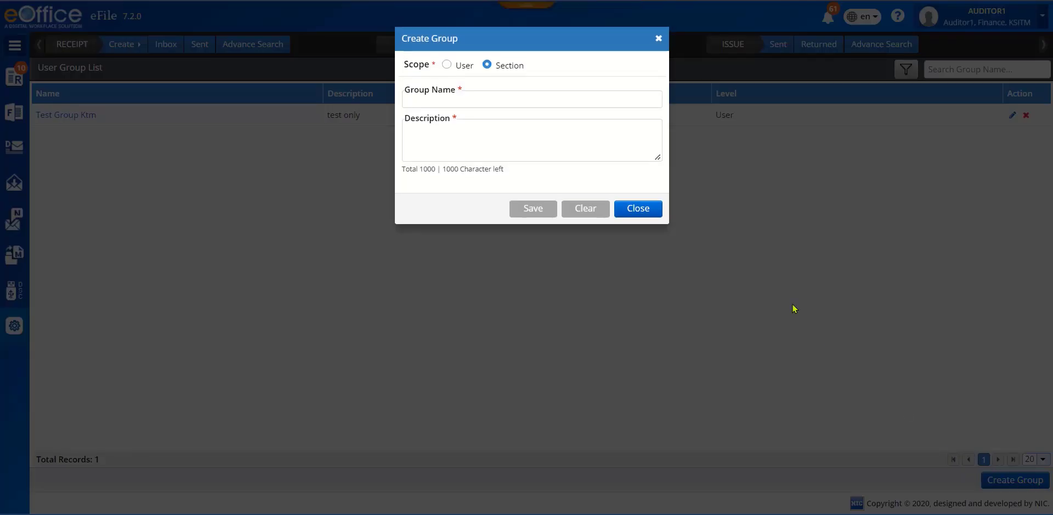
pyautogui.click(448, 66)
pyautogui.click(488, 65)
# Name the new group "test 172", describe it as "test desc 172" and save it.
pyautogui.click(479, 98)
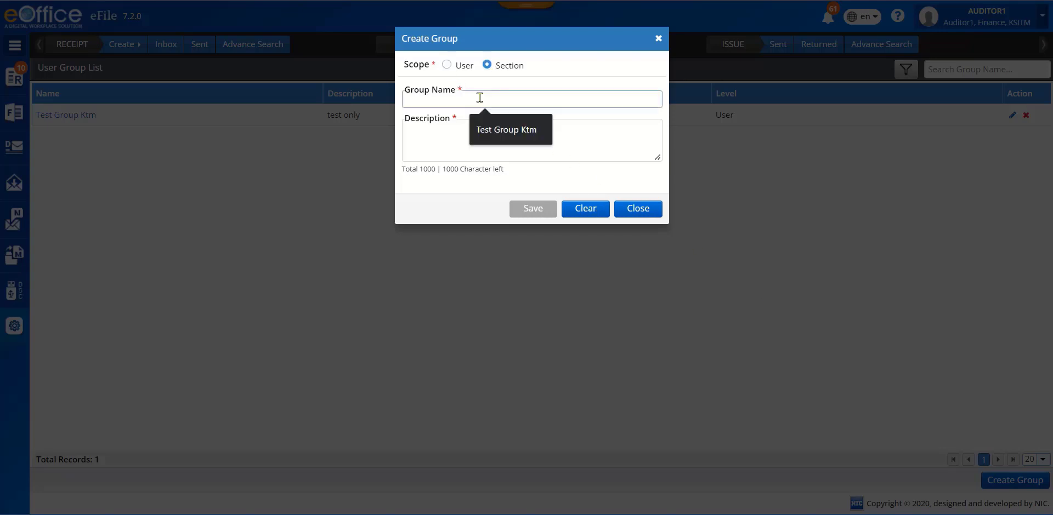
pyautogui.write('test 172')
pyautogui.click(481, 140)
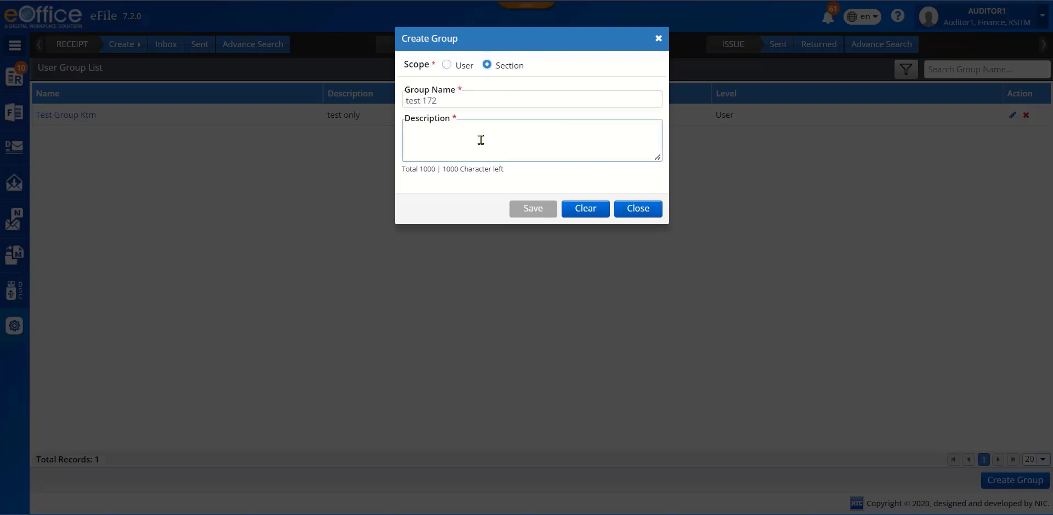
pyautogui.write('test desc 172')
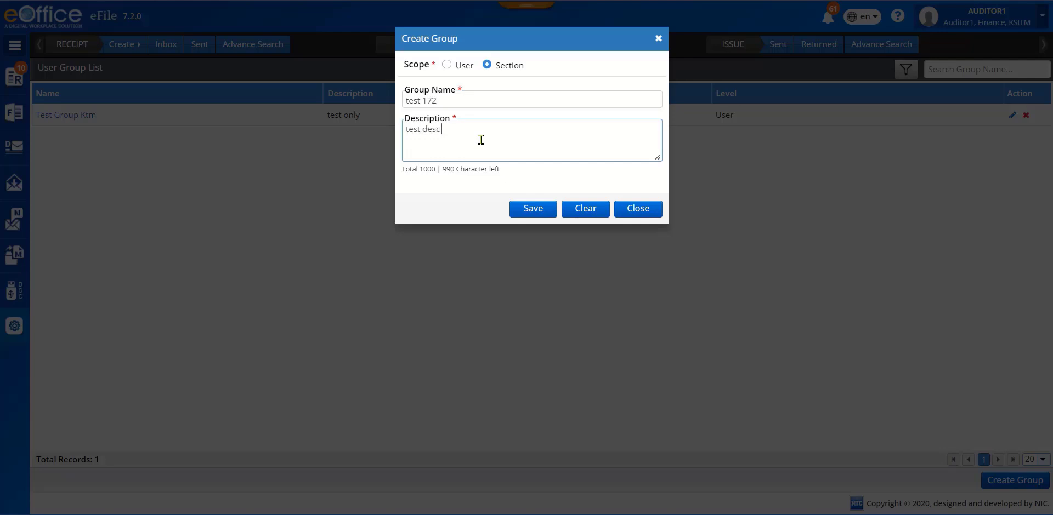
pyautogui.click(538, 214)
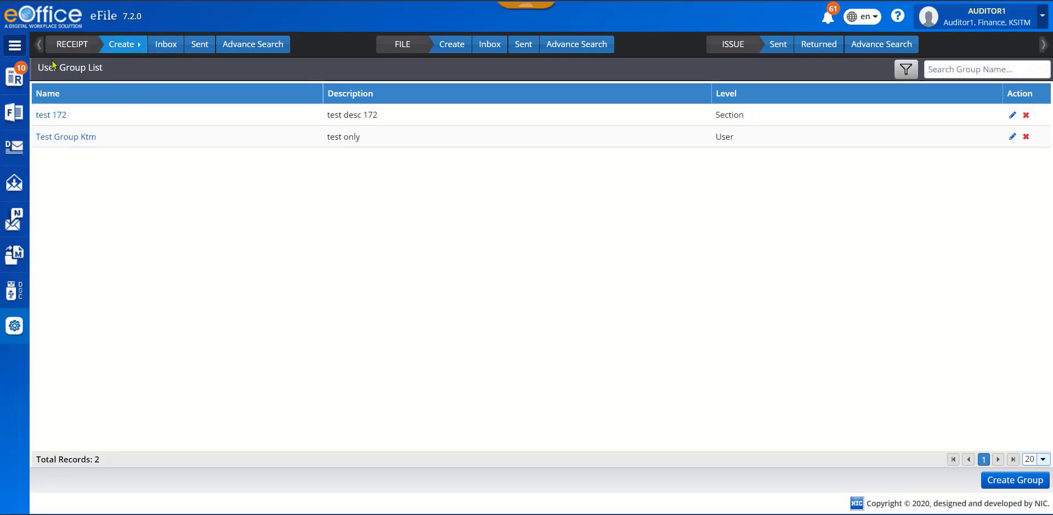
# Select receipt 695/2022/Fin KSITM in the created receipts and open it for sending.
pyautogui.moveTo(21, 85)
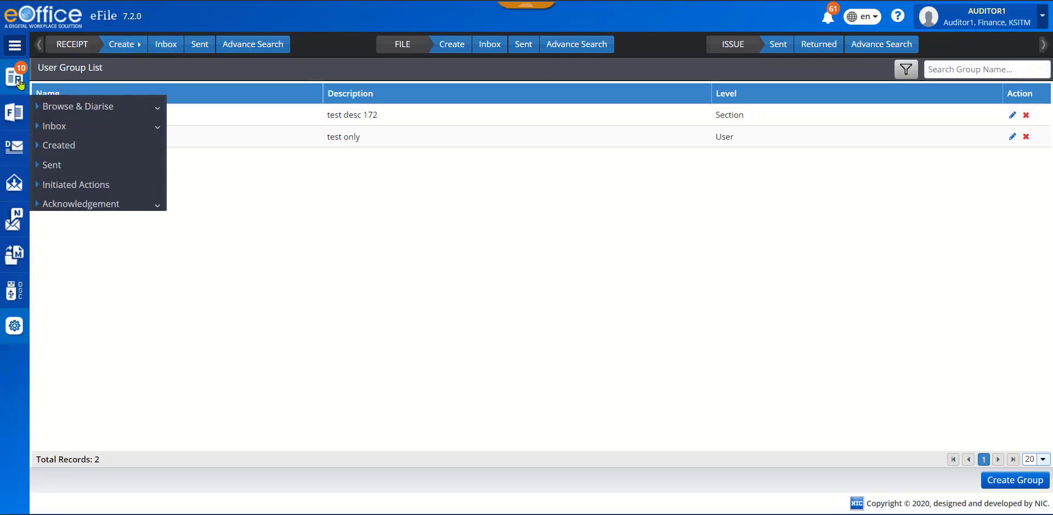
pyautogui.click(63, 146)
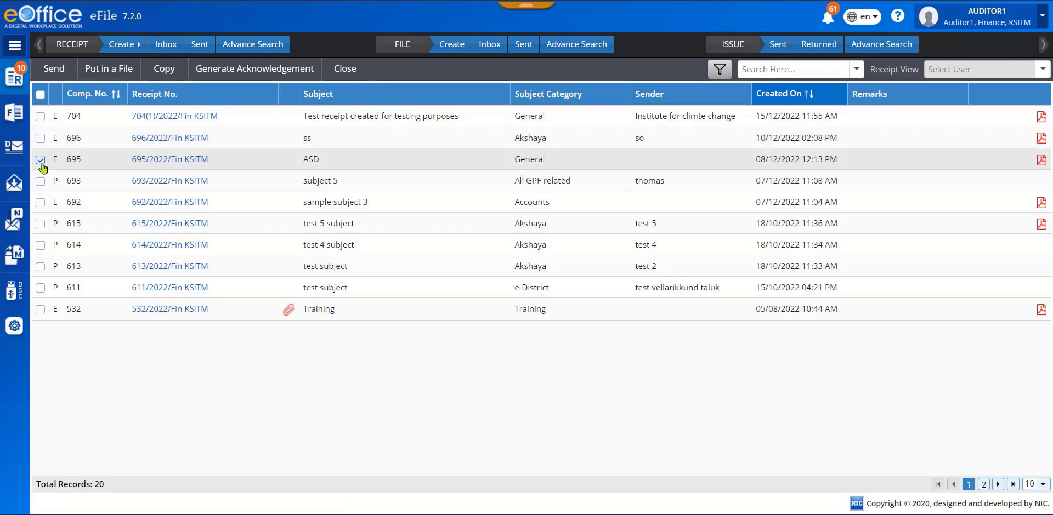
pyautogui.click(53, 71)
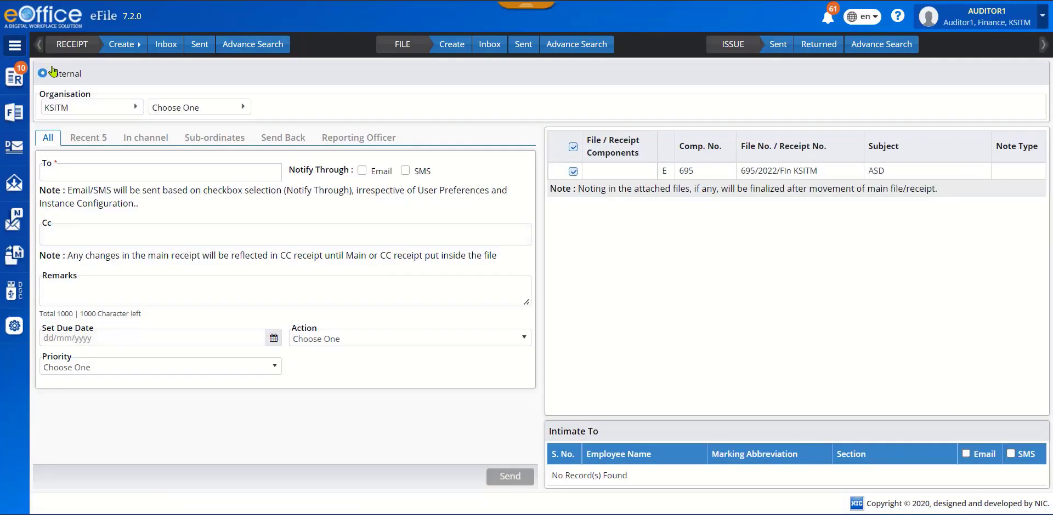
# Search for "test" and set KSITM_TEST-KSITM-HEADTECH-IT MISSION as the receipt's main recipient.
pyautogui.click(102, 172)
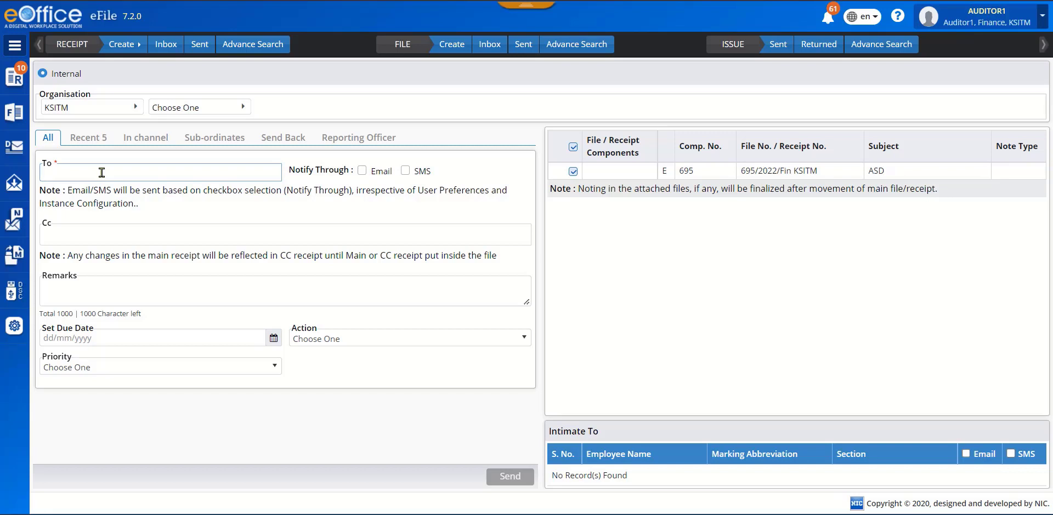
pyautogui.write('test')
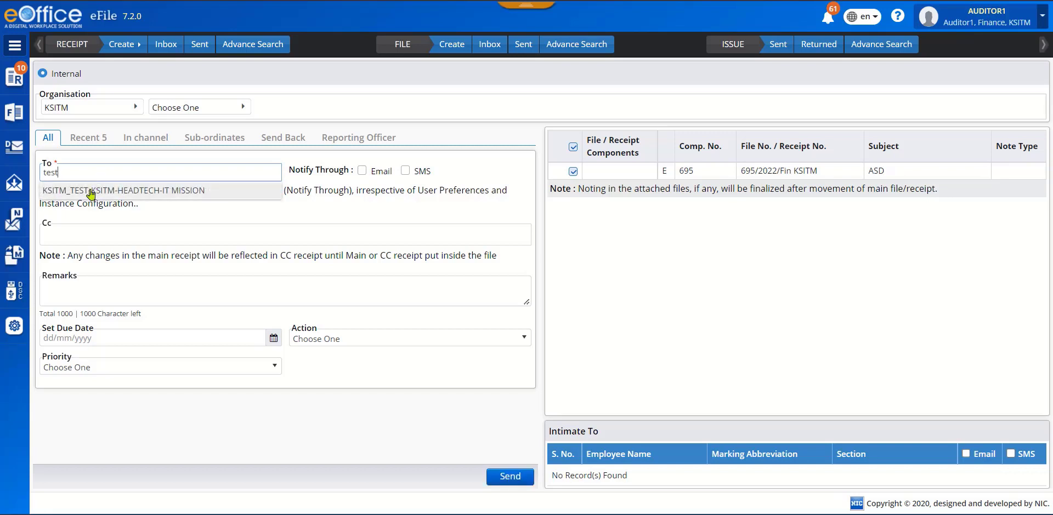
pyautogui.click(91, 191)
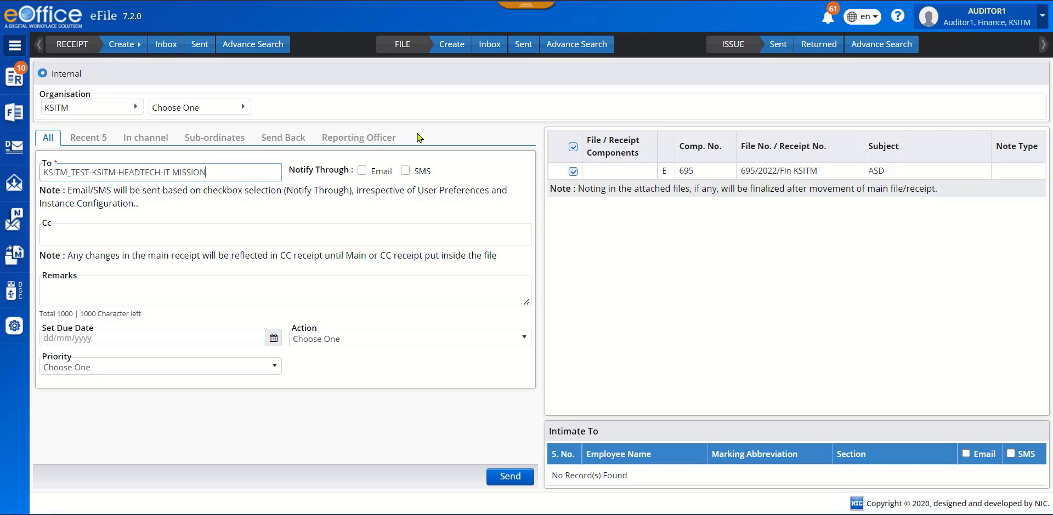
# Display the user groups available for the receipt's Cc recipients.
pyautogui.click(233, 235)
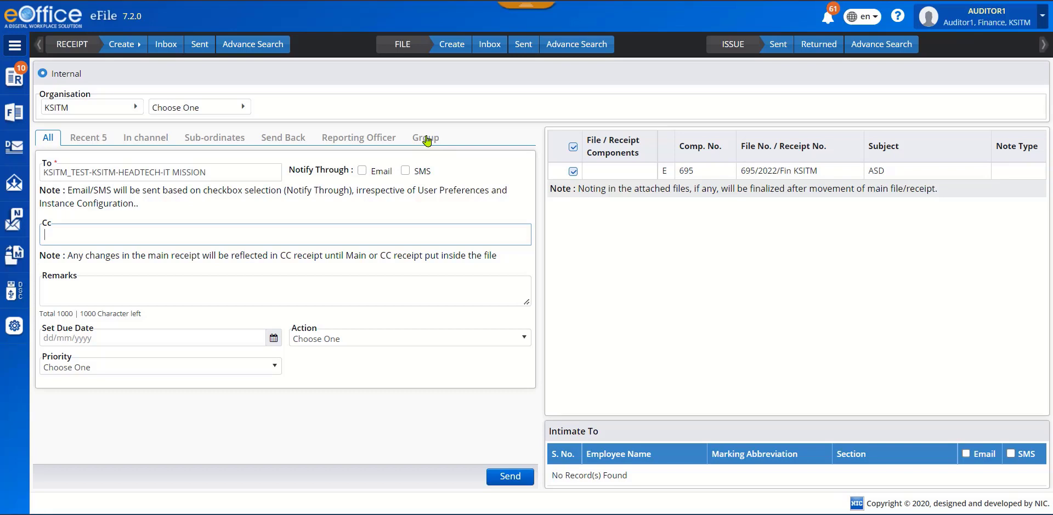
pyautogui.click(218, 172)
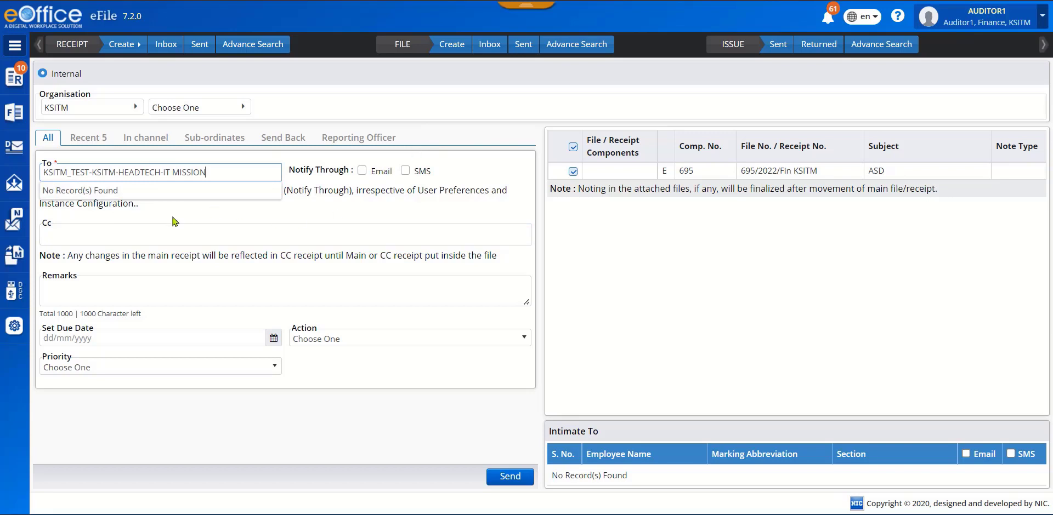
pyautogui.click(128, 237)
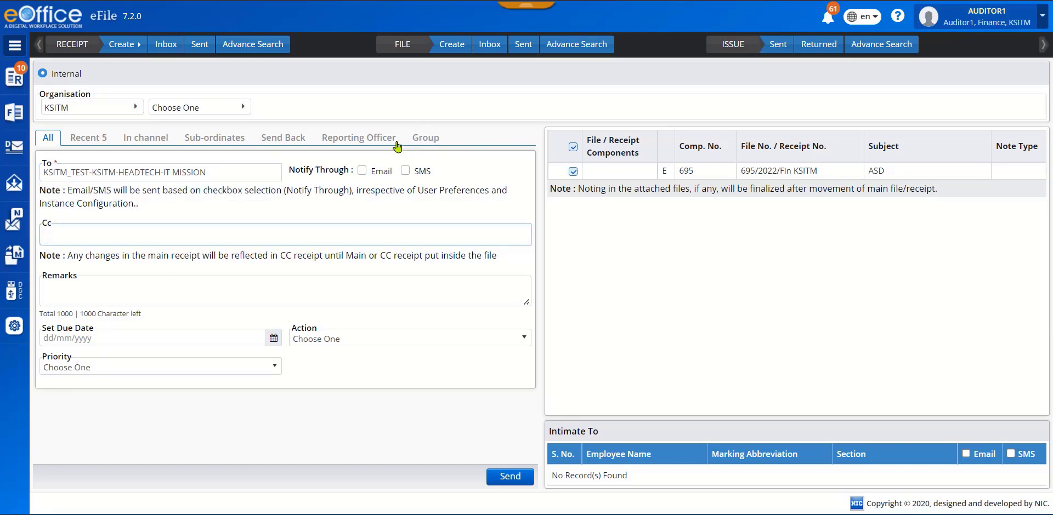
pyautogui.click(426, 140)
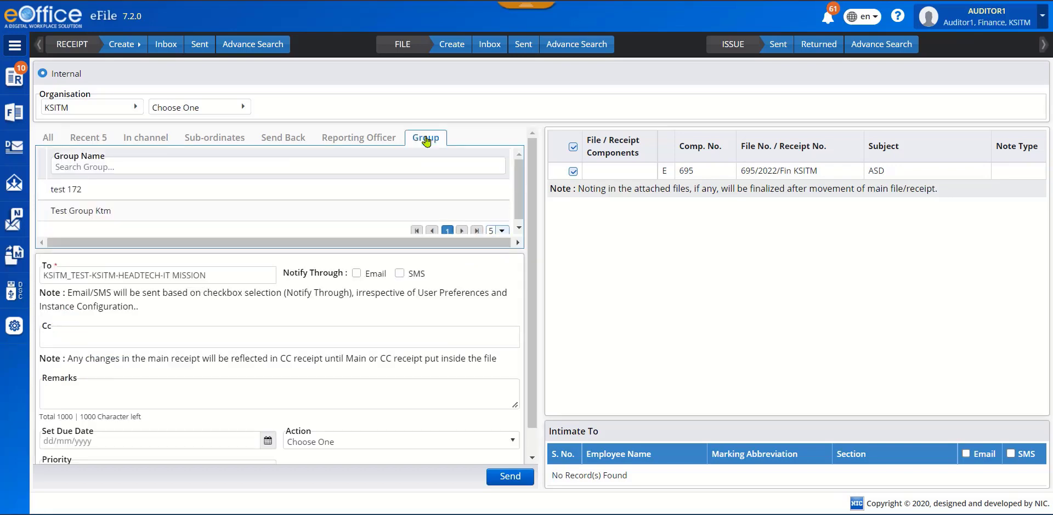
# Pick the test 172 group for the receipt's Cc recipients, and open that group's member list in the user group settings.
pyautogui.click(72, 192)
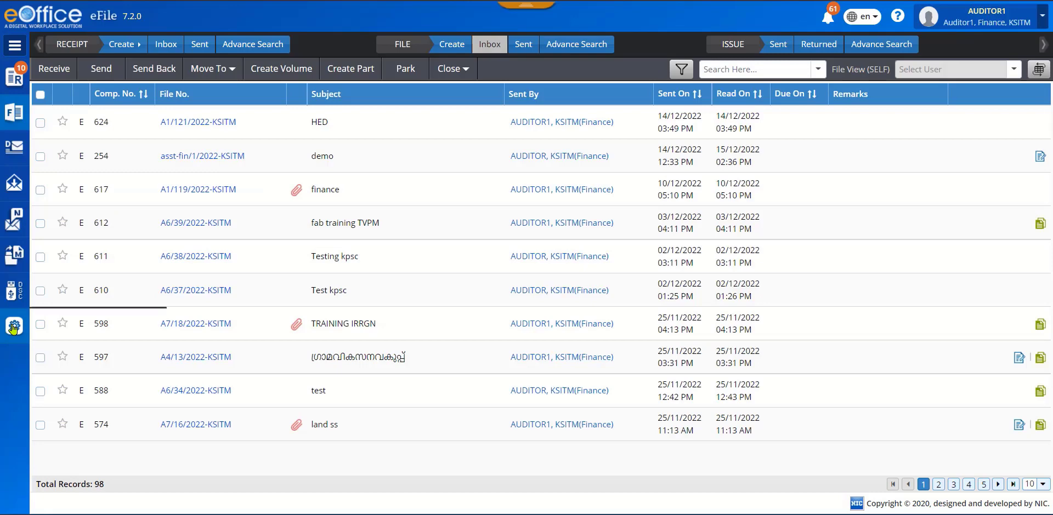
pyautogui.moveTo(14, 327)
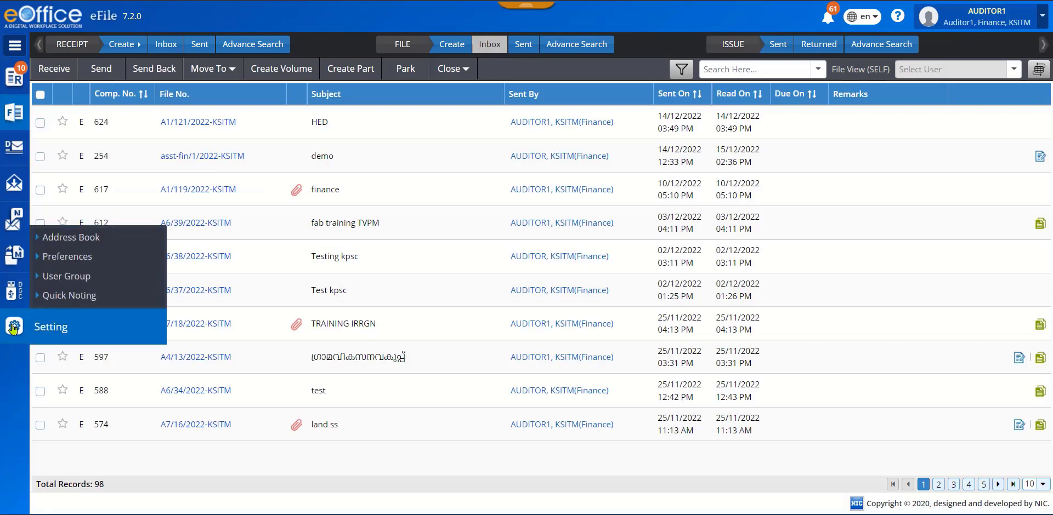
pyautogui.click(82, 277)
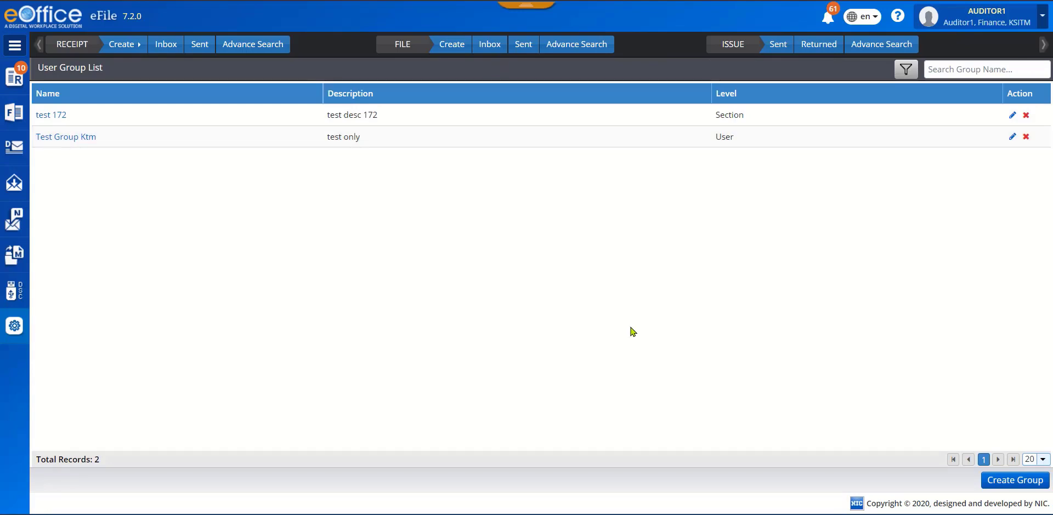
pyautogui.click(50, 116)
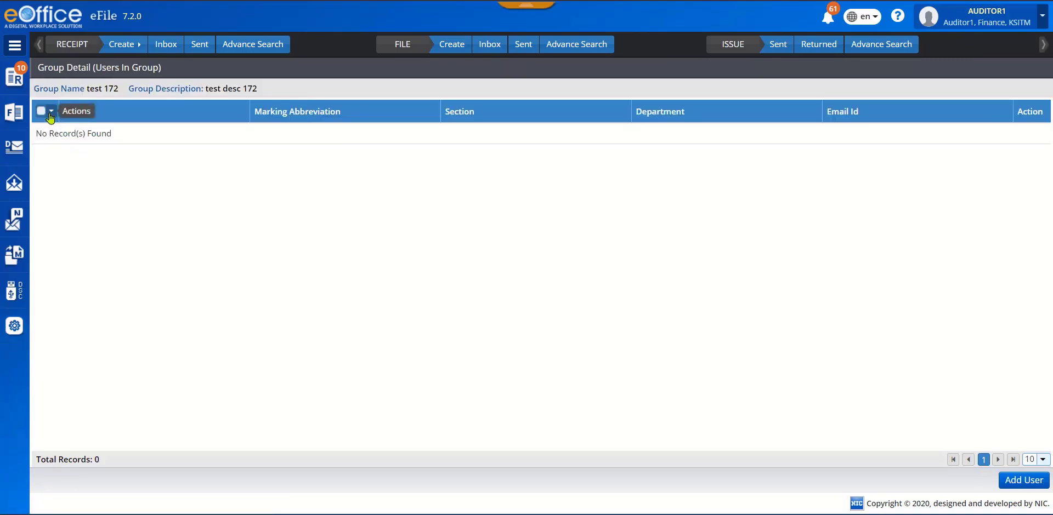
# Search department AGRI, section O/O APC AGRICULTURE DEPARTMENT, with the user filter empty, and add the listed user to group test 172.
pyautogui.click(1015, 482)
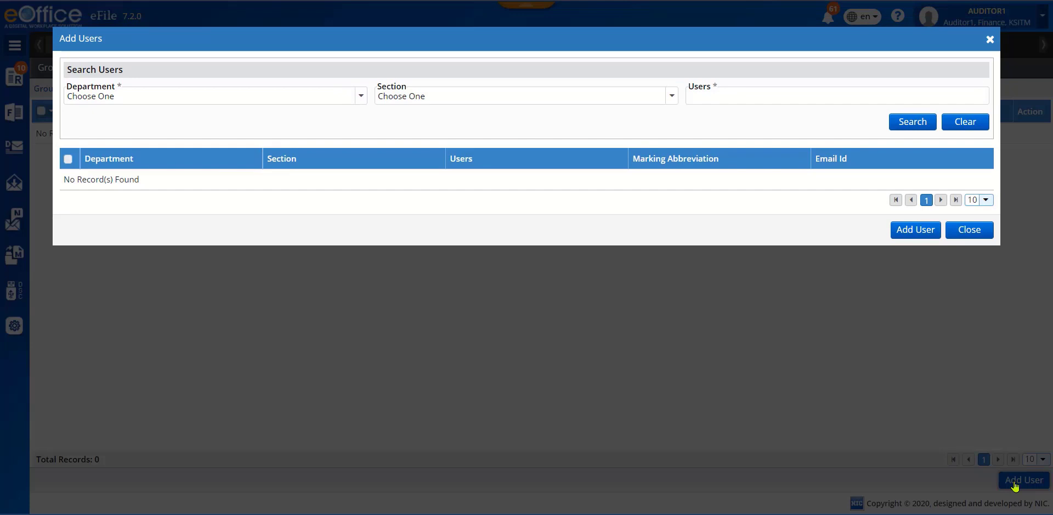
pyautogui.click(338, 99)
pyautogui.click(251, 142)
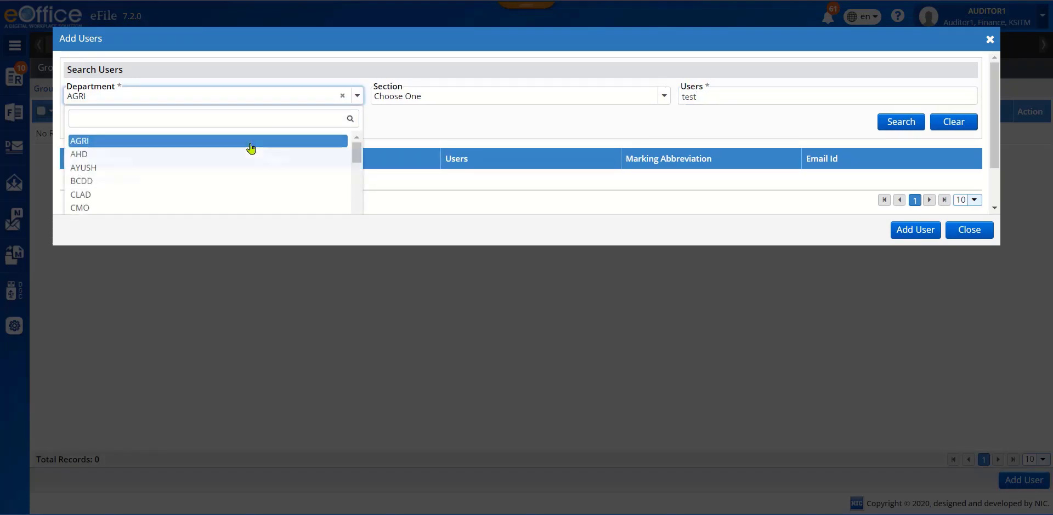
pyautogui.click(515, 99)
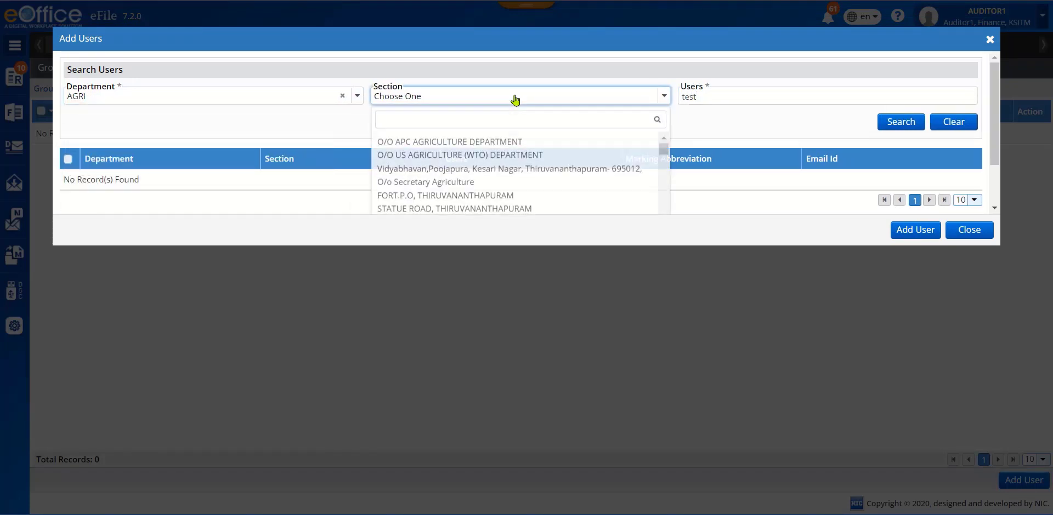
pyautogui.click(480, 142)
pyautogui.click(757, 93)
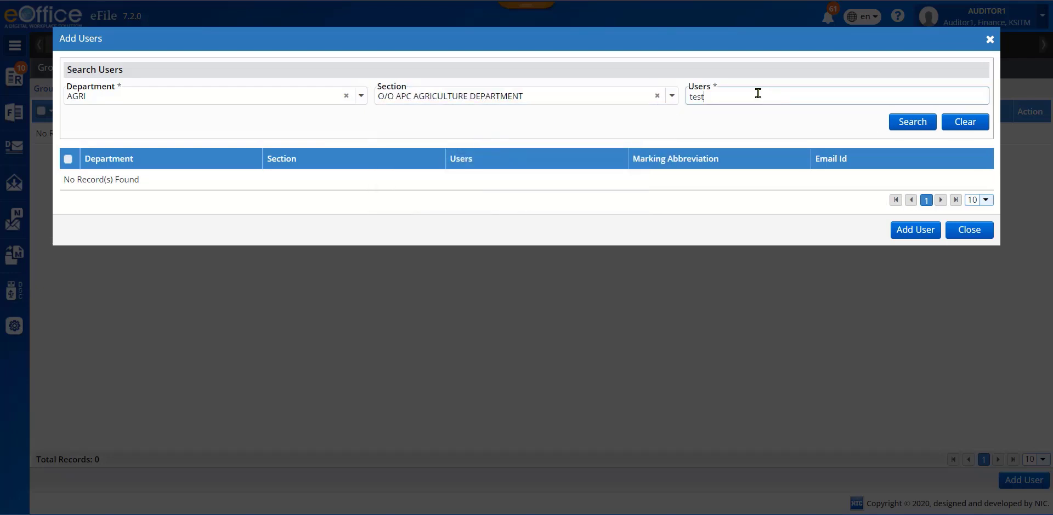
pyautogui.moveTo(758, 93); pyautogui.dragTo(659, 111)
pyautogui.press('BackSpace')
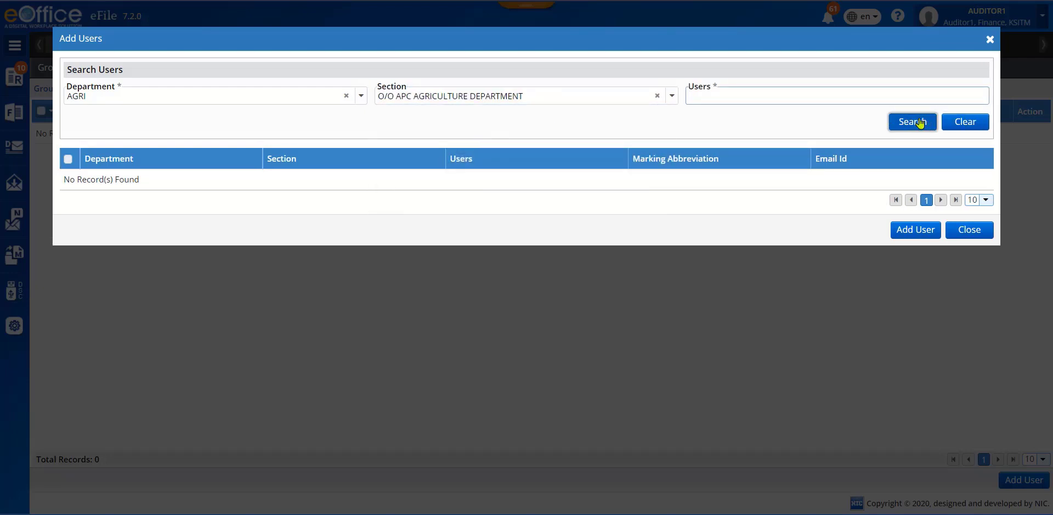
pyautogui.click(919, 122)
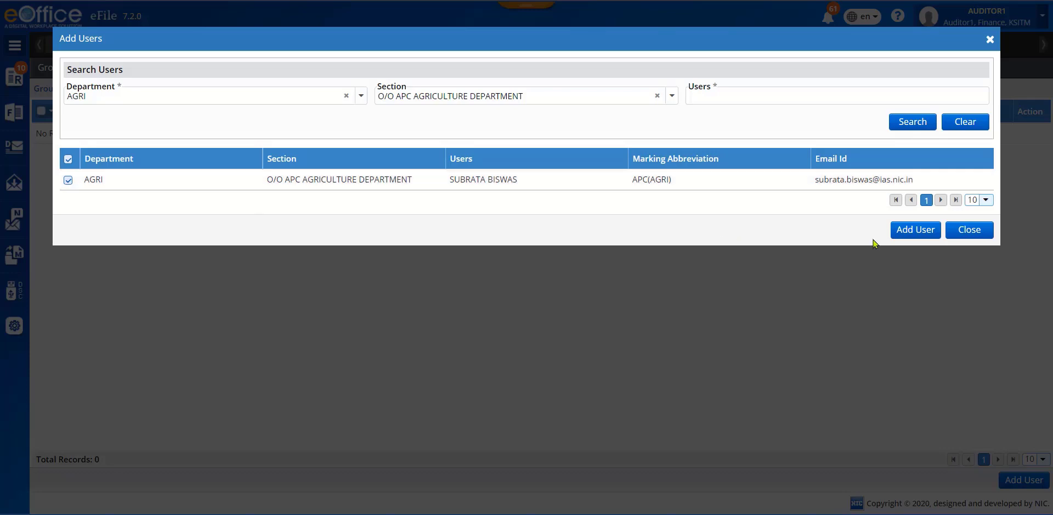
pyautogui.click(924, 232)
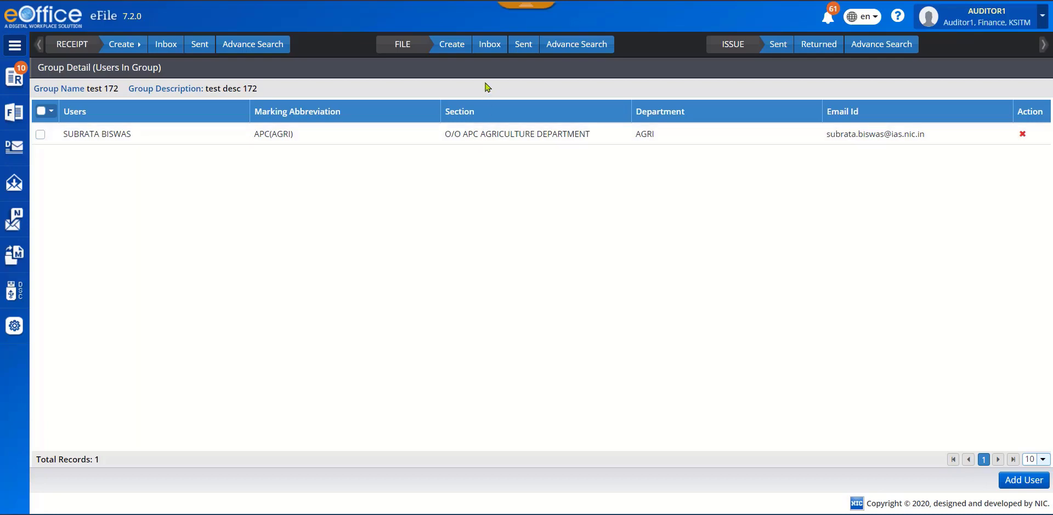
# Start a green note in inbox file A1/119/2022-KSITM and display the languages of the user-defined quick notings.
pyautogui.click(496, 49)
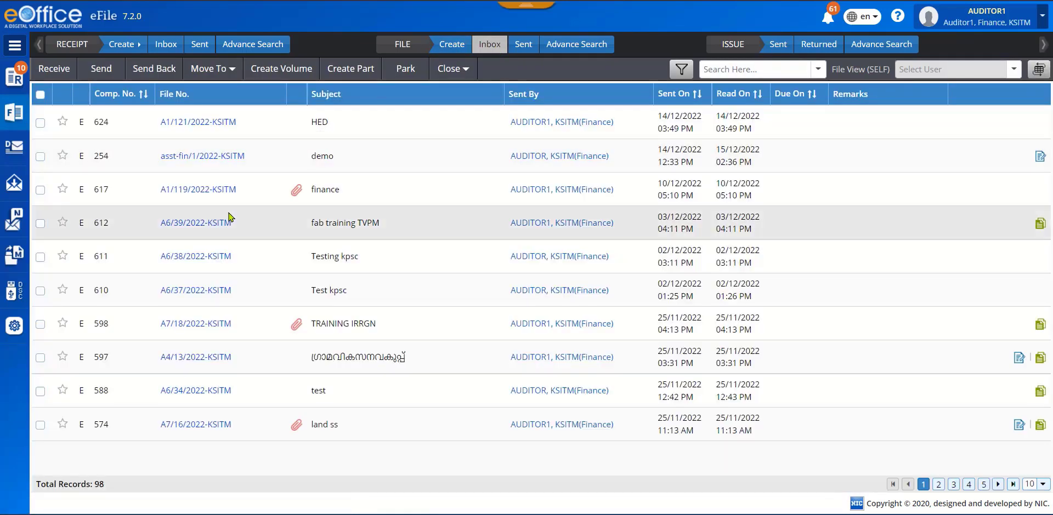
pyautogui.click(180, 189)
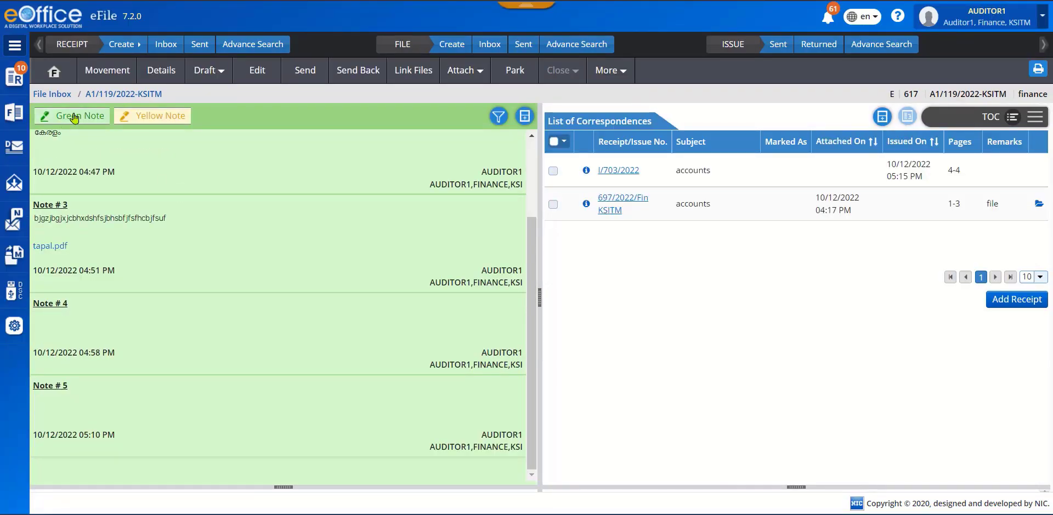
pyautogui.click(74, 117)
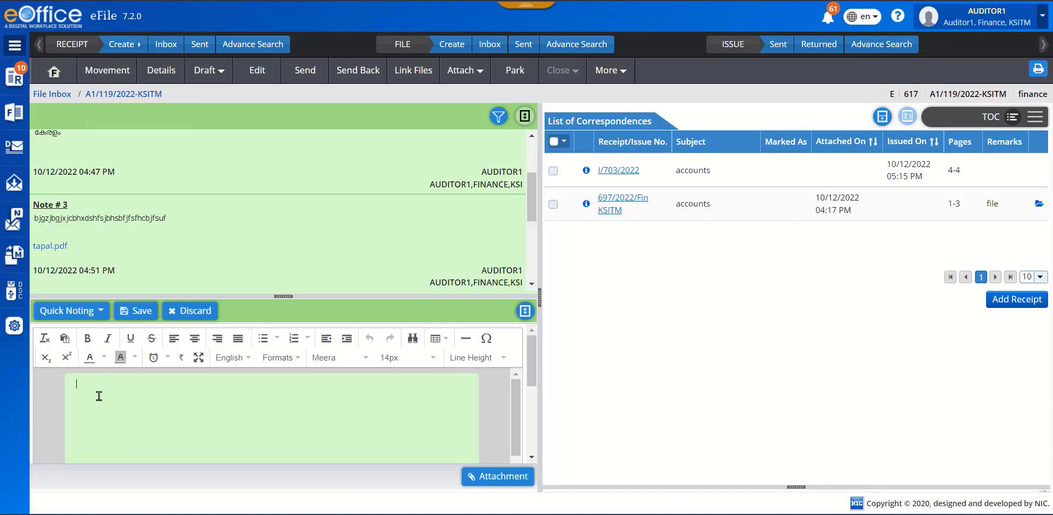
pyautogui.click(101, 311)
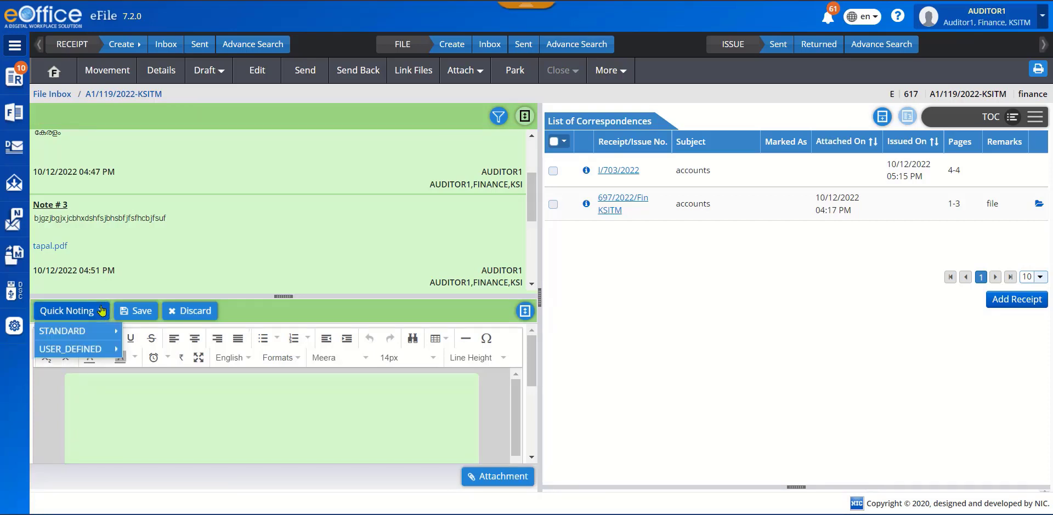
pyautogui.click(94, 351)
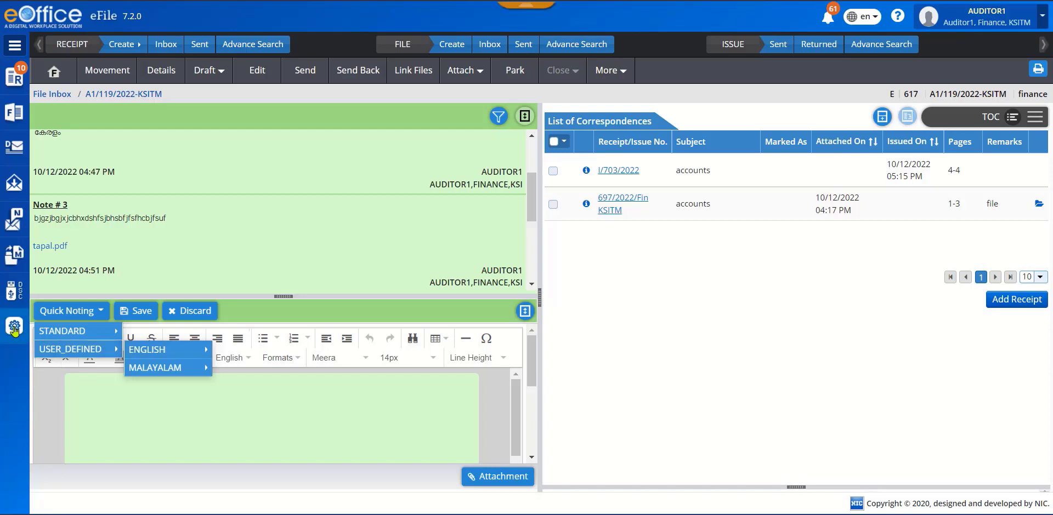
# Start a new quick noting in the settings with language English and content "sample content for training".
pyautogui.moveTo(14, 328)
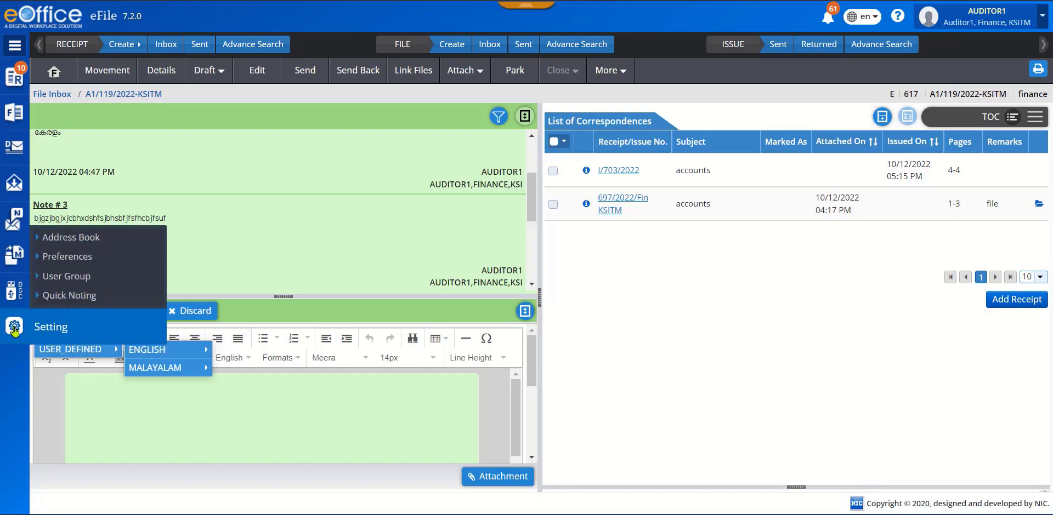
pyautogui.click(84, 299)
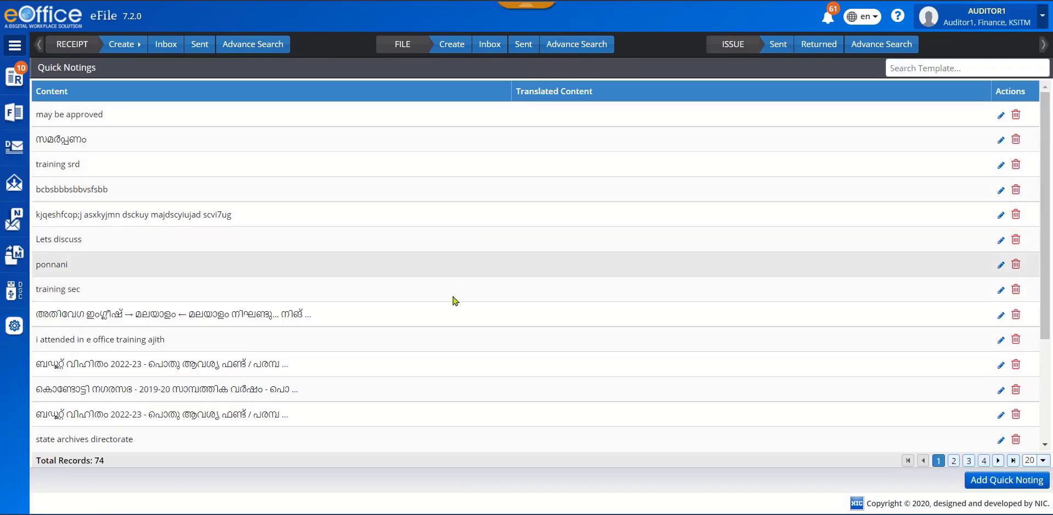
pyautogui.scroll(-3, 487, 260)
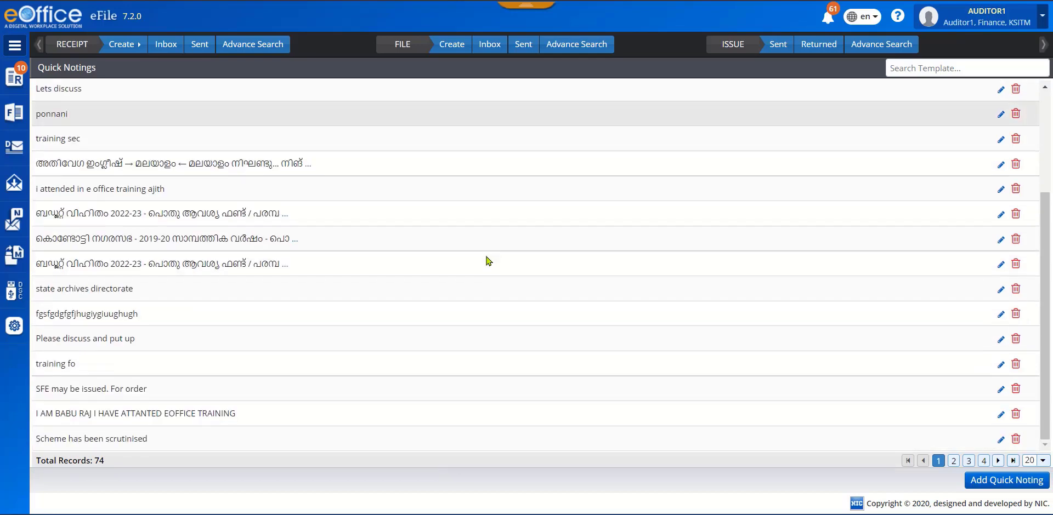
pyautogui.scroll(3, 487, 259)
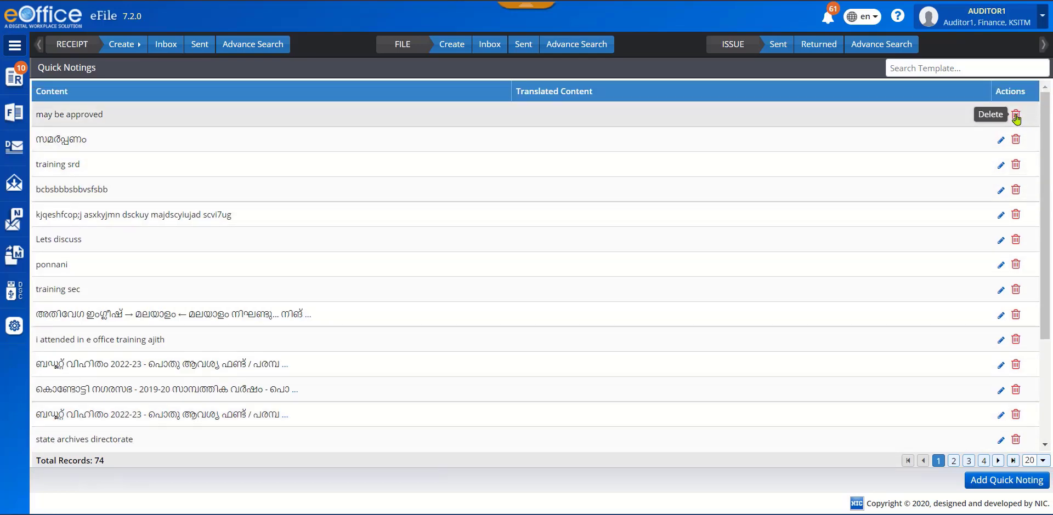
pyautogui.scroll(-3, 722, 299)
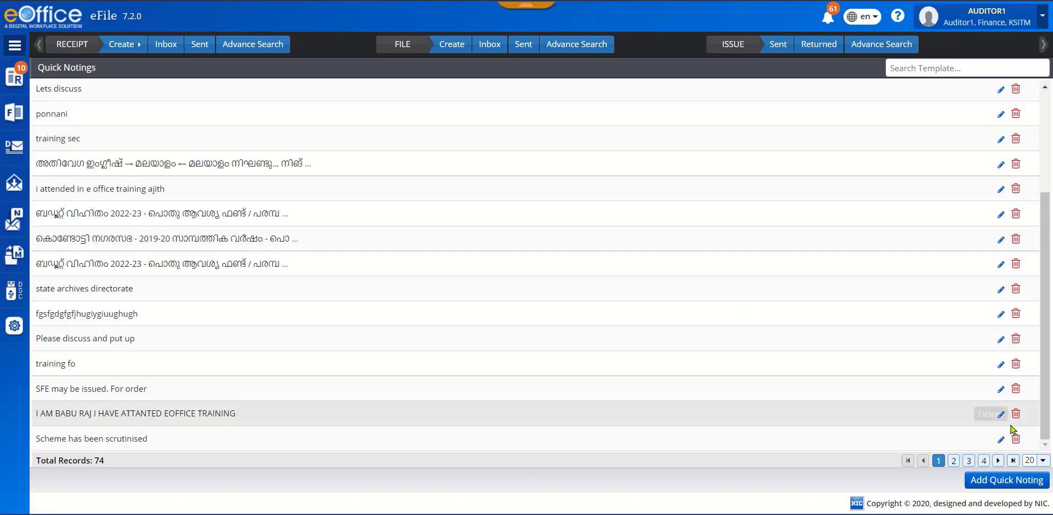
pyautogui.click(1007, 483)
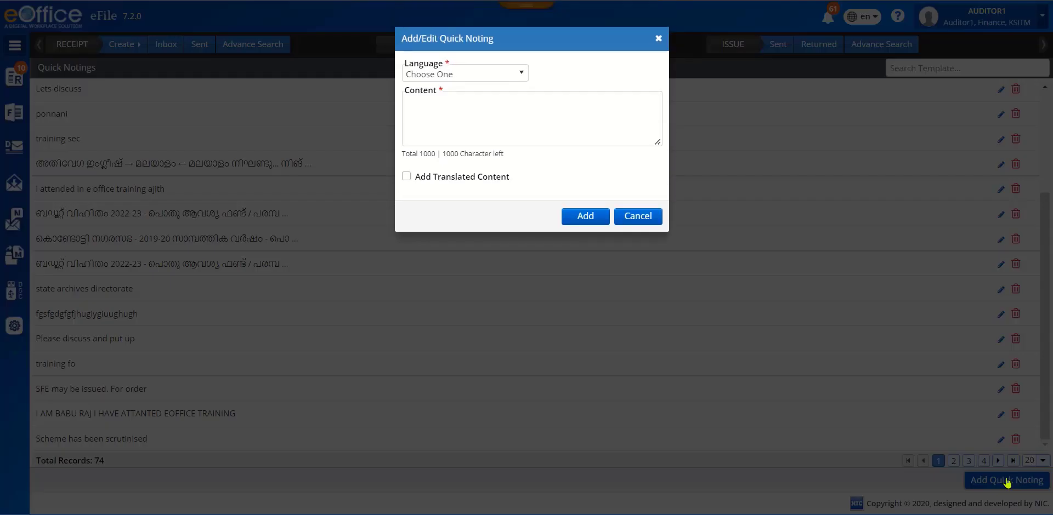
pyautogui.click(522, 74)
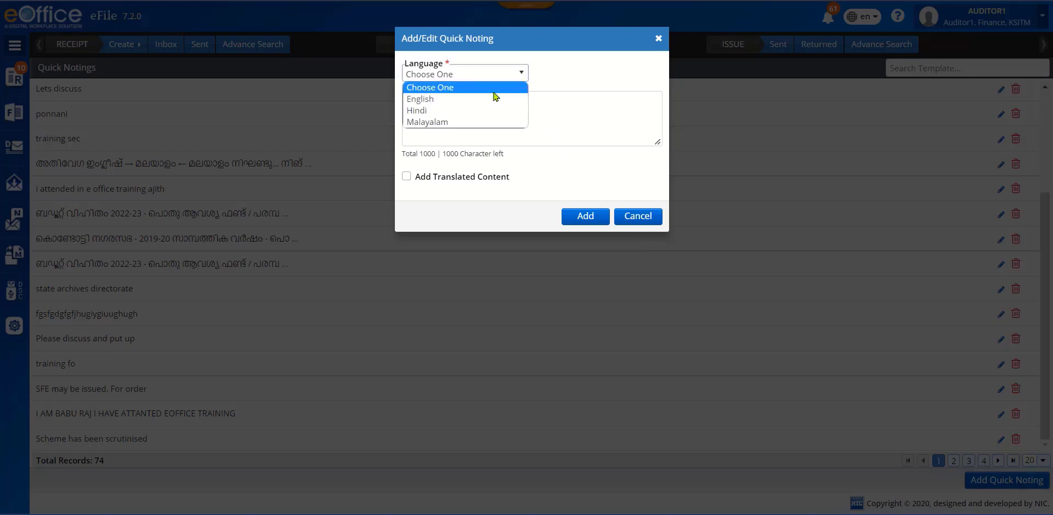
pyautogui.click(469, 100)
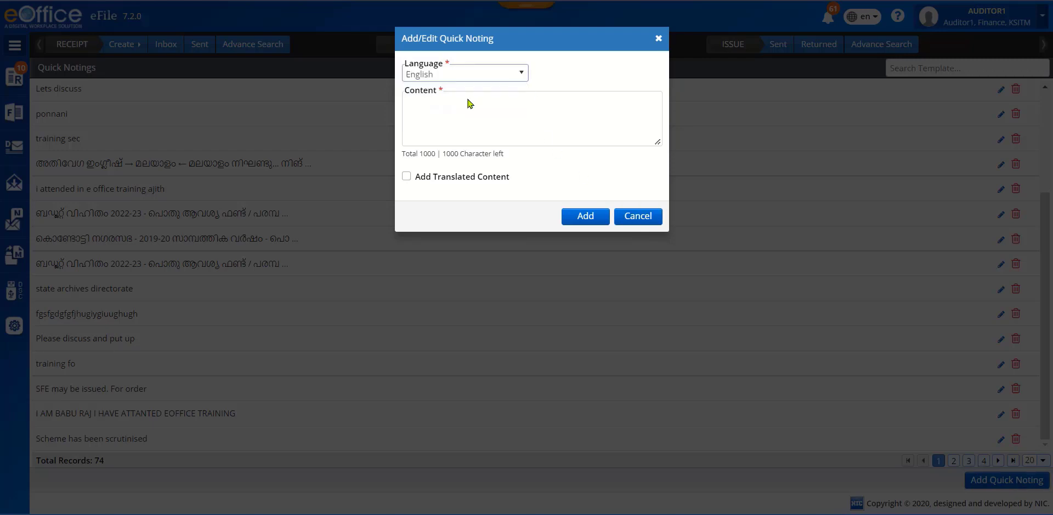
pyautogui.click(482, 105)
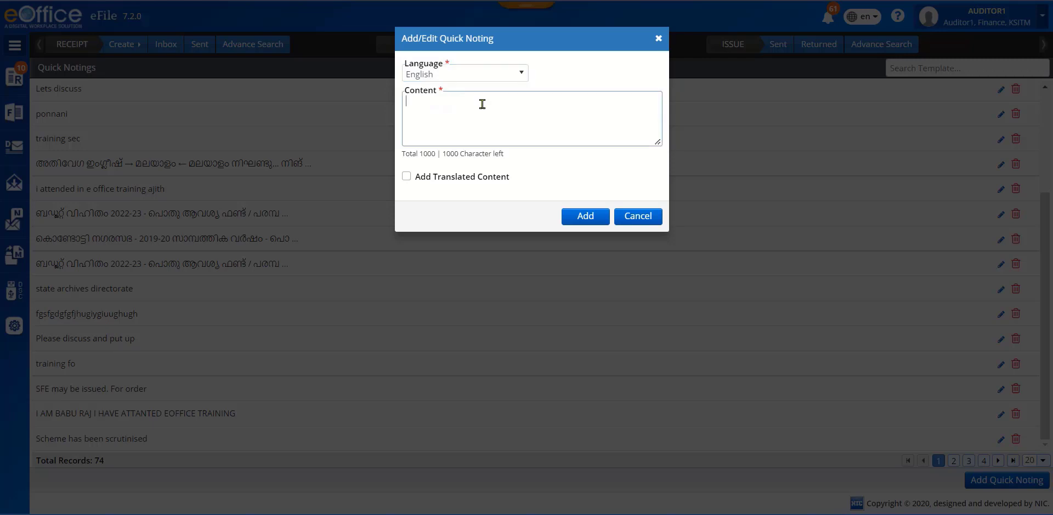
pyautogui.write('sample content for training')
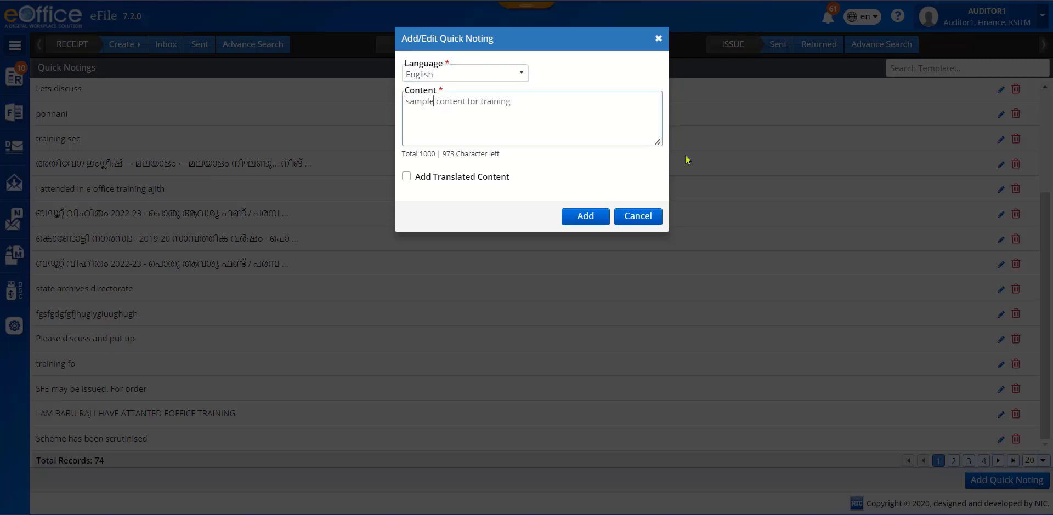
# Include the translated content "മാതൃക പരിശീലനത്തിന് മാത്രം" and add the quick noting to the list.
pyautogui.click(407, 177)
pyautogui.click(478, 213)
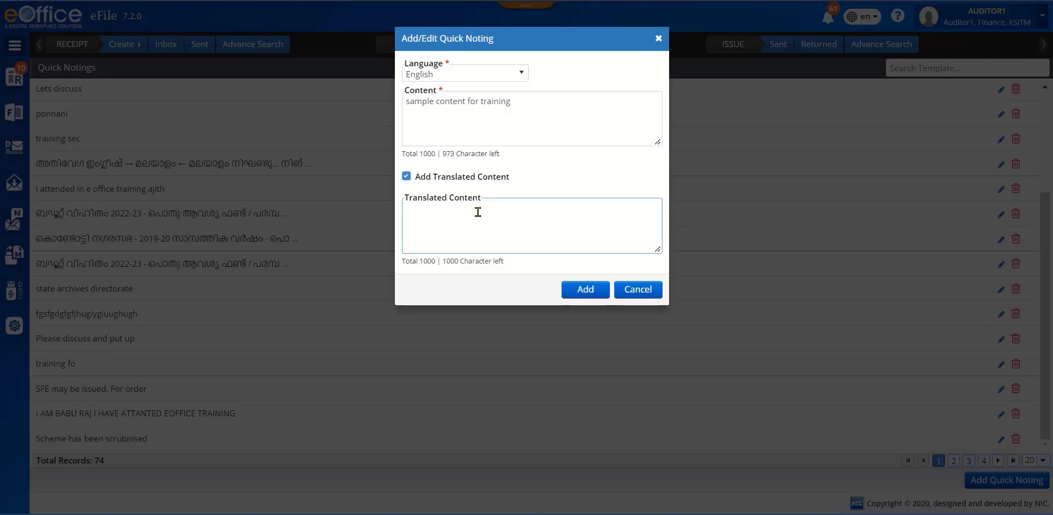
pyautogui.write('മാതൃക പരിശീലനത്തിന് മാത്രം')
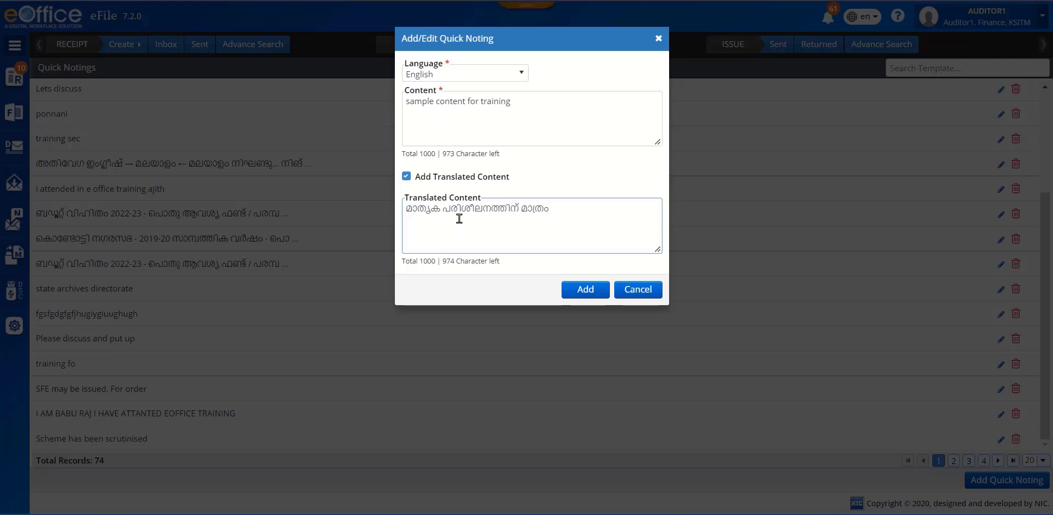
pyautogui.click(590, 291)
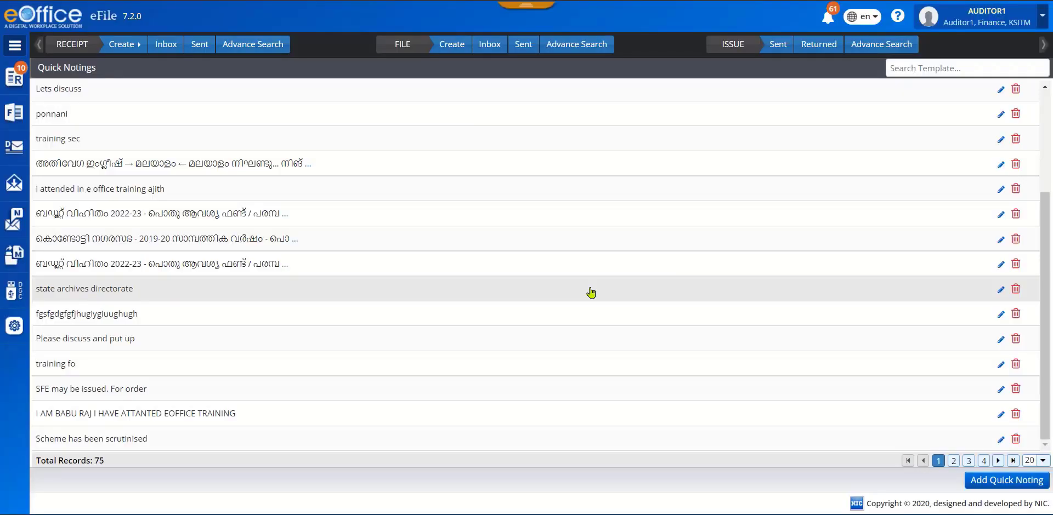
# Open file A1/119/2022-KSITM from the file inbox and start a new green note.
pyautogui.click(492, 48)
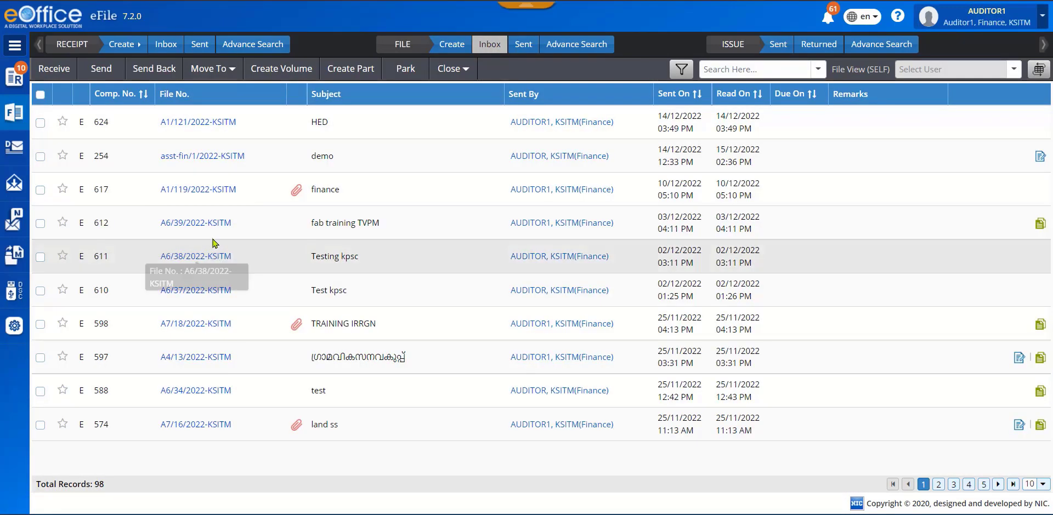
pyautogui.click(200, 192)
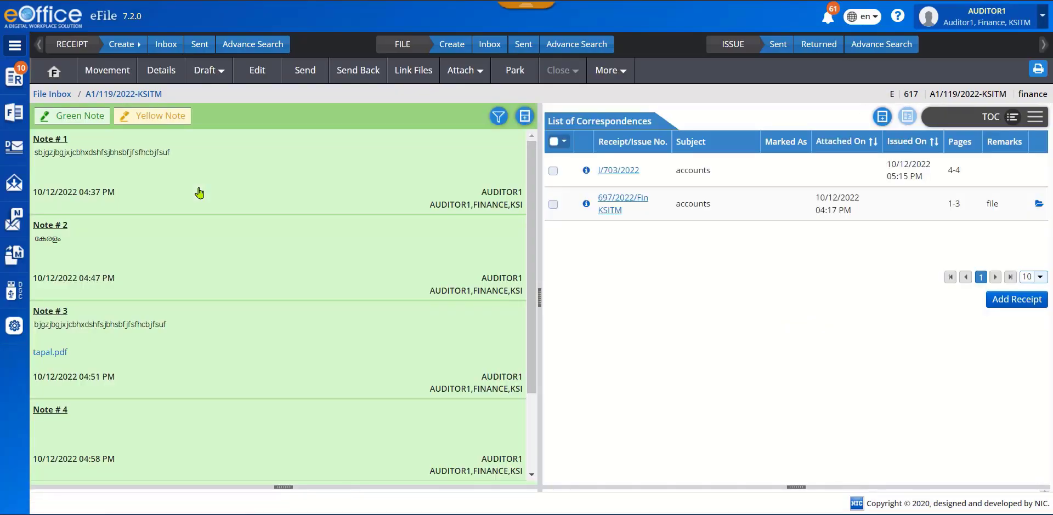
pyautogui.click(77, 117)
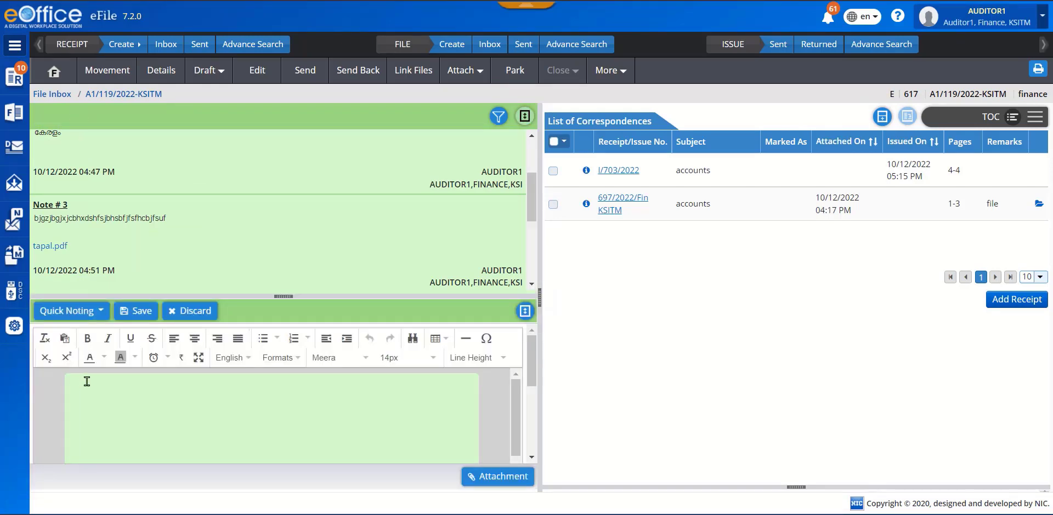
# Insert the user-defined English quick noting "sample content for training" into the green note.
pyautogui.click(99, 312)
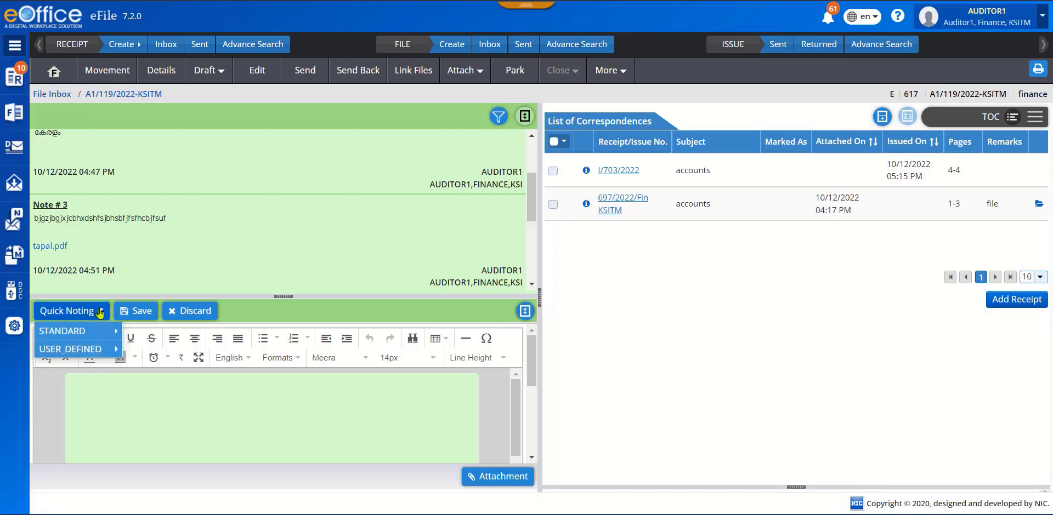
pyautogui.click(94, 354)
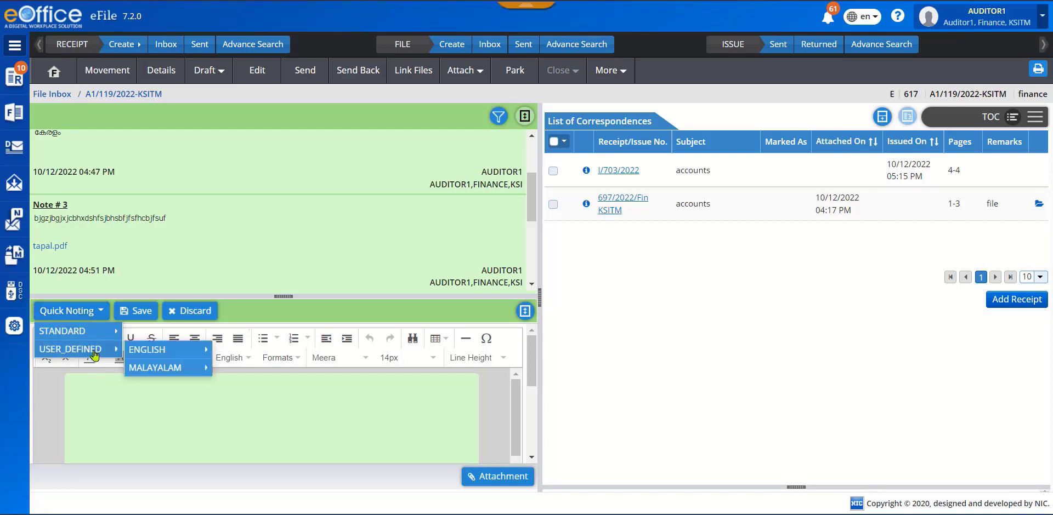
pyautogui.click(170, 352)
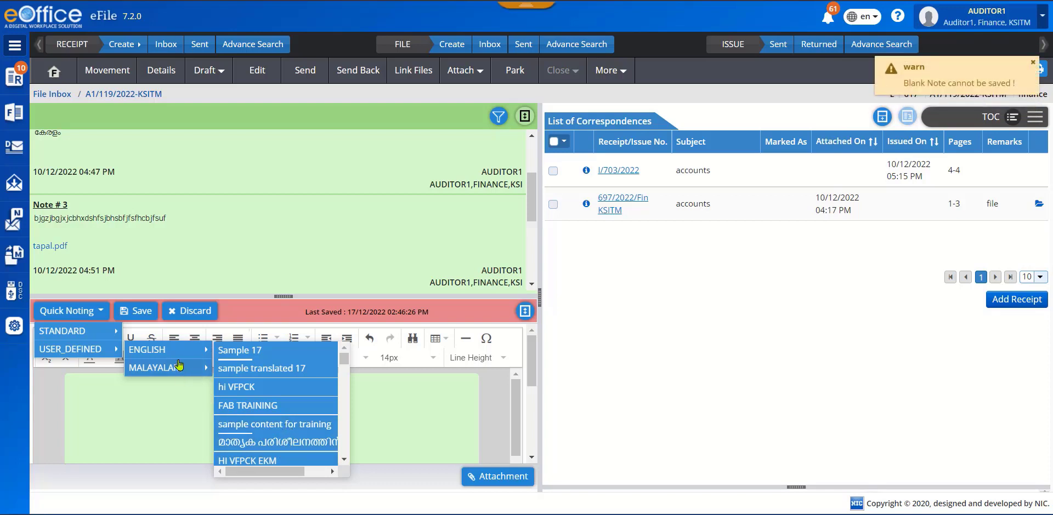
pyautogui.click(275, 435)
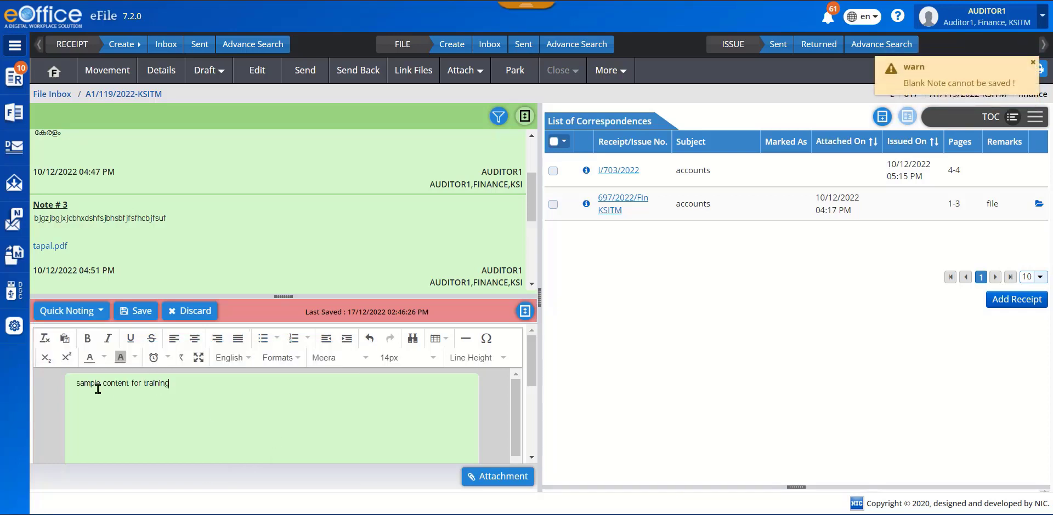